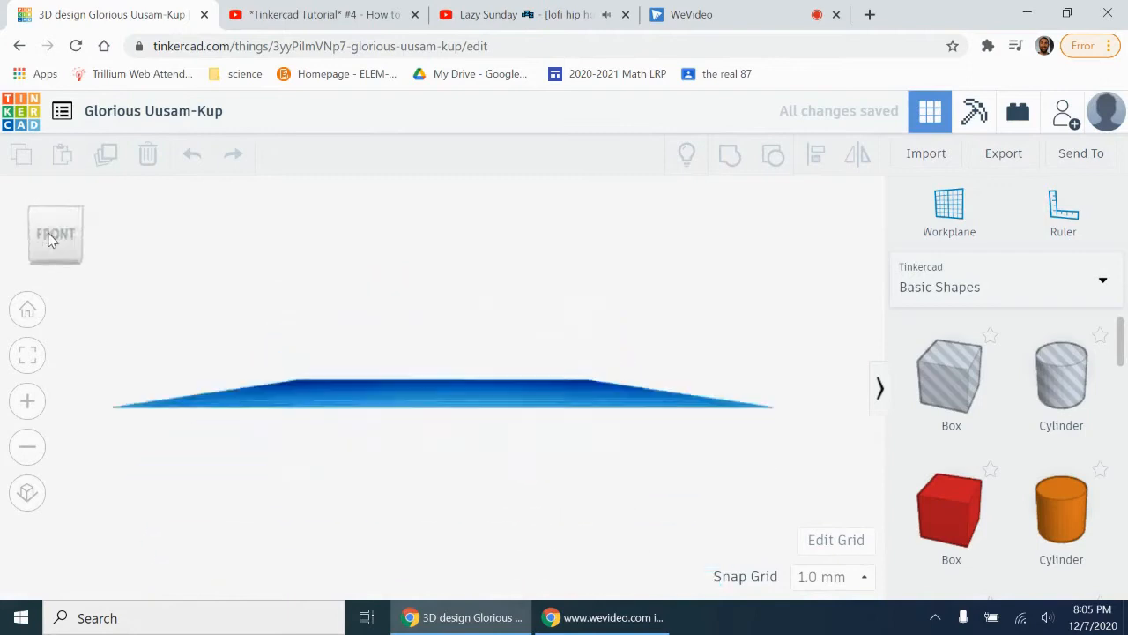
Step: Place a solid cylinder on the workplane and resize it to a leg about 35 mm tall with a 12 by 9 mm base
left_click(28, 446)
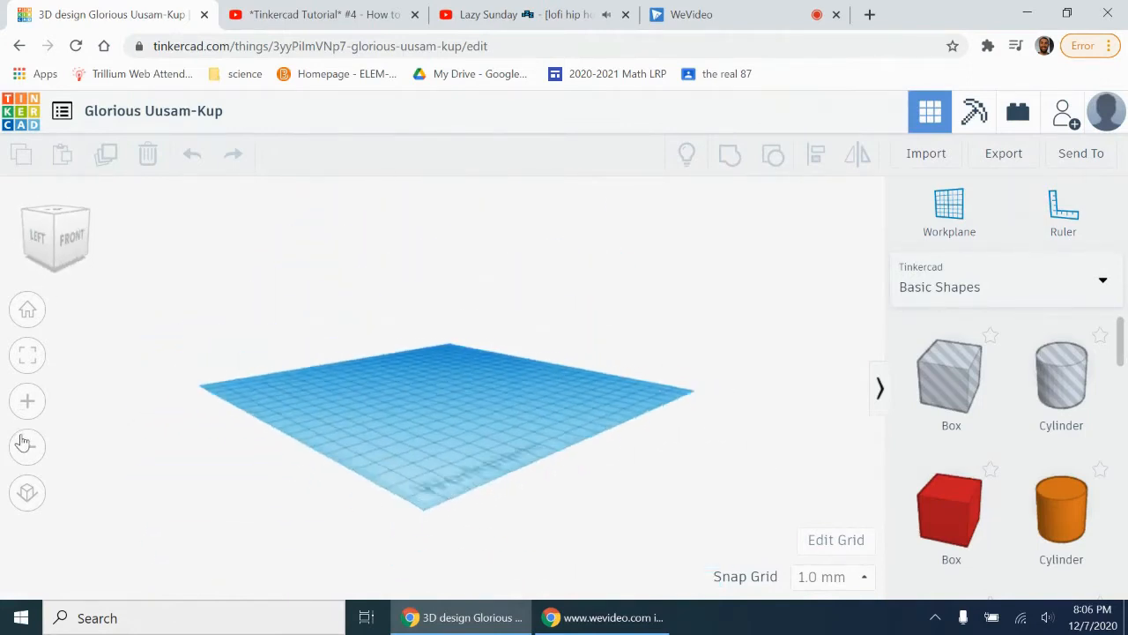
left_click(27, 401)
scroll(1025, 455, "down", 1)
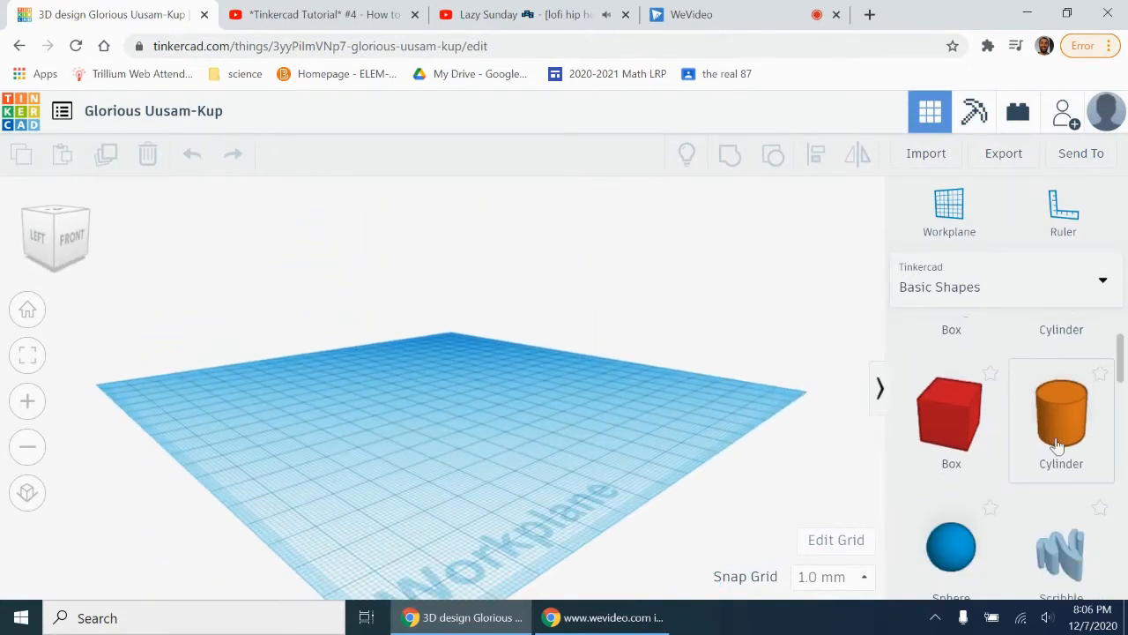
left_click_drag(1065, 430, 455, 448)
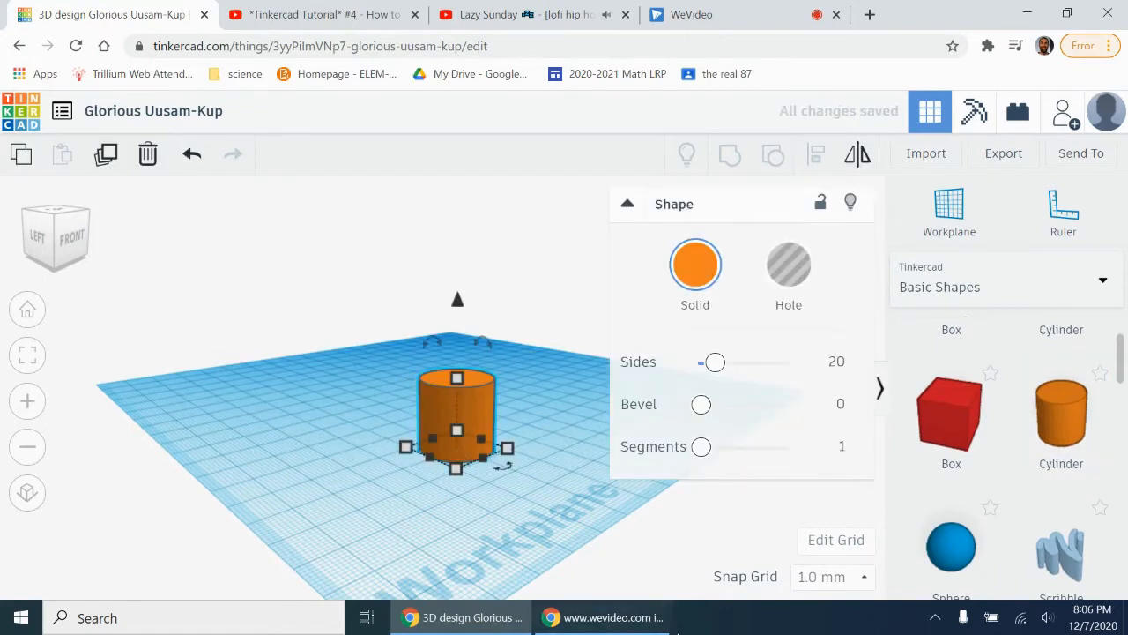
left_click_drag(457, 379, 456, 332)
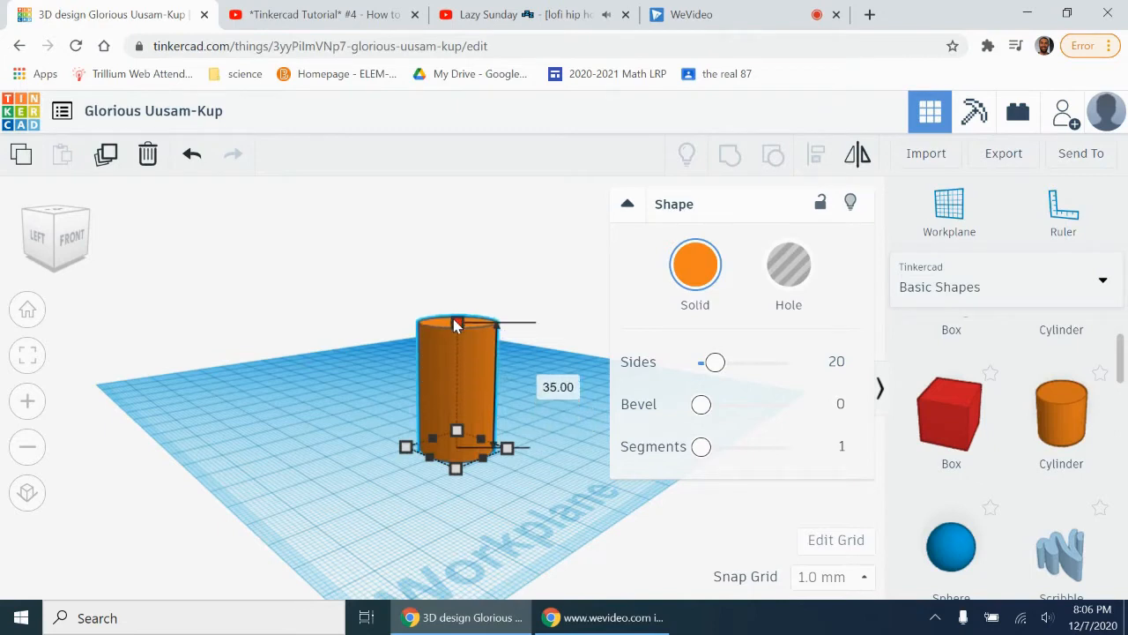
left_click_drag(507, 448, 460, 445)
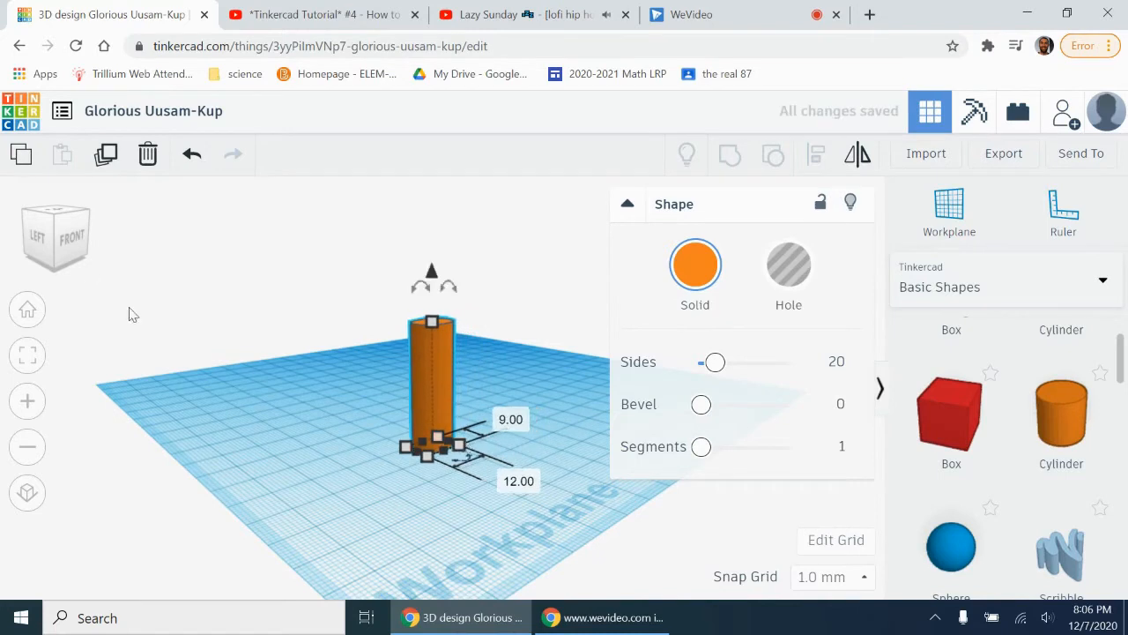
Step: Duplicate the cylinder to make four table legs and arrange them at the corners of a rectangle
left_click(63, 240)
left_click(62, 244)
left_click(422, 410)
left_click(422, 410)
left_click(431, 408)
left_click_drag(431, 416, 334, 372)
key("ctrl+d")
key("ctrl+d")
left_click_drag(175, 340, 428, 330)
left_click(70, 250)
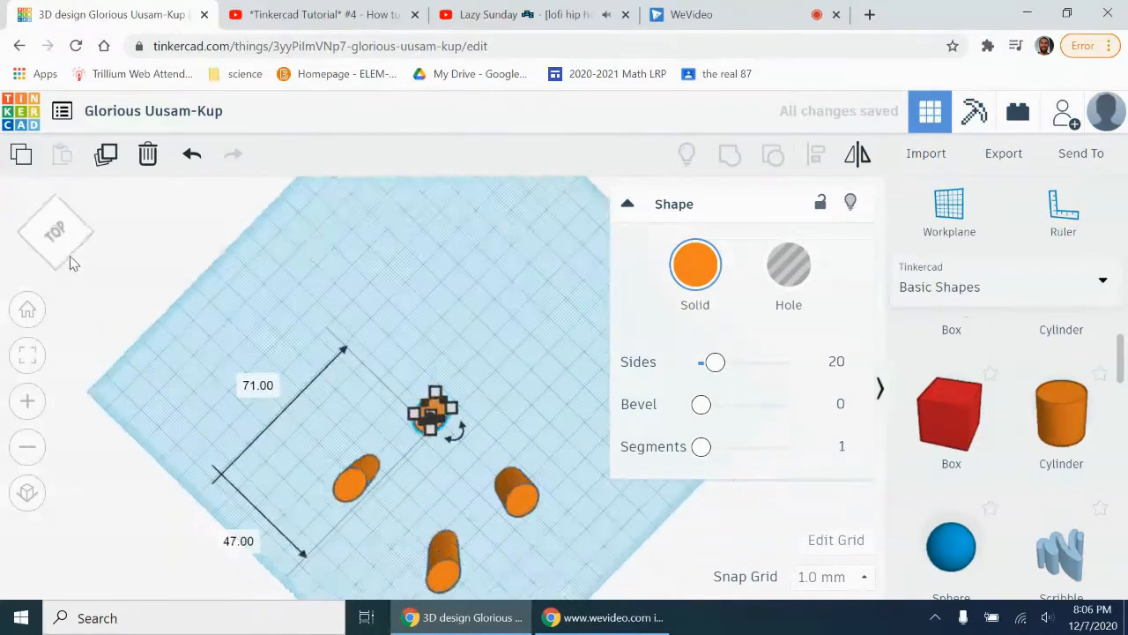
left_click_drag(70, 256, 71, 253)
left_click_drag(448, 381, 454, 370)
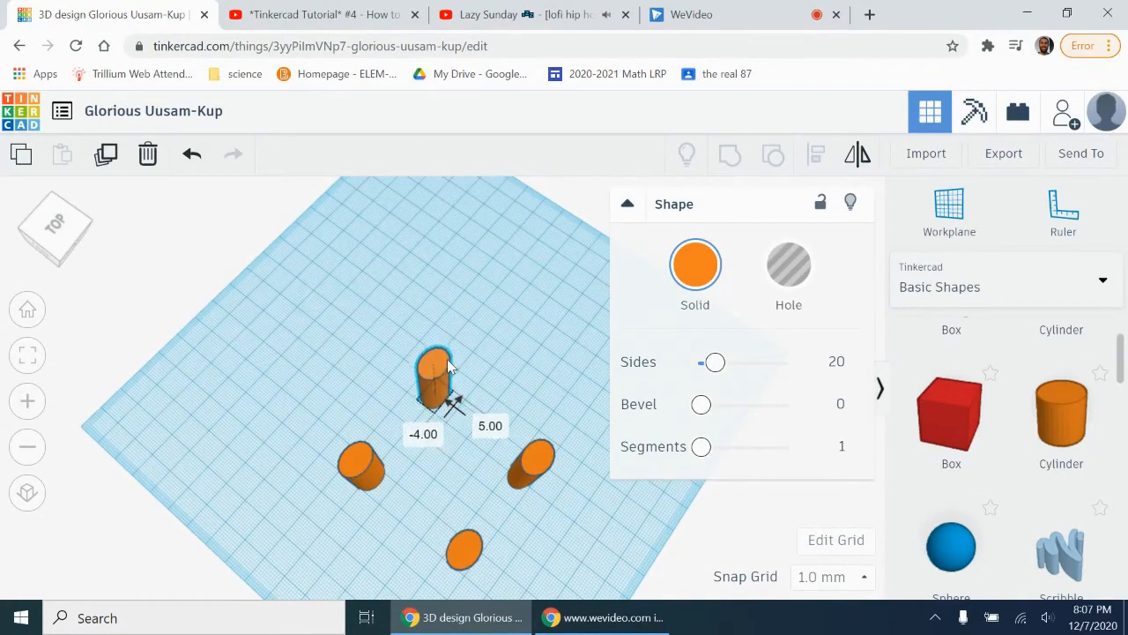
left_click(326, 14)
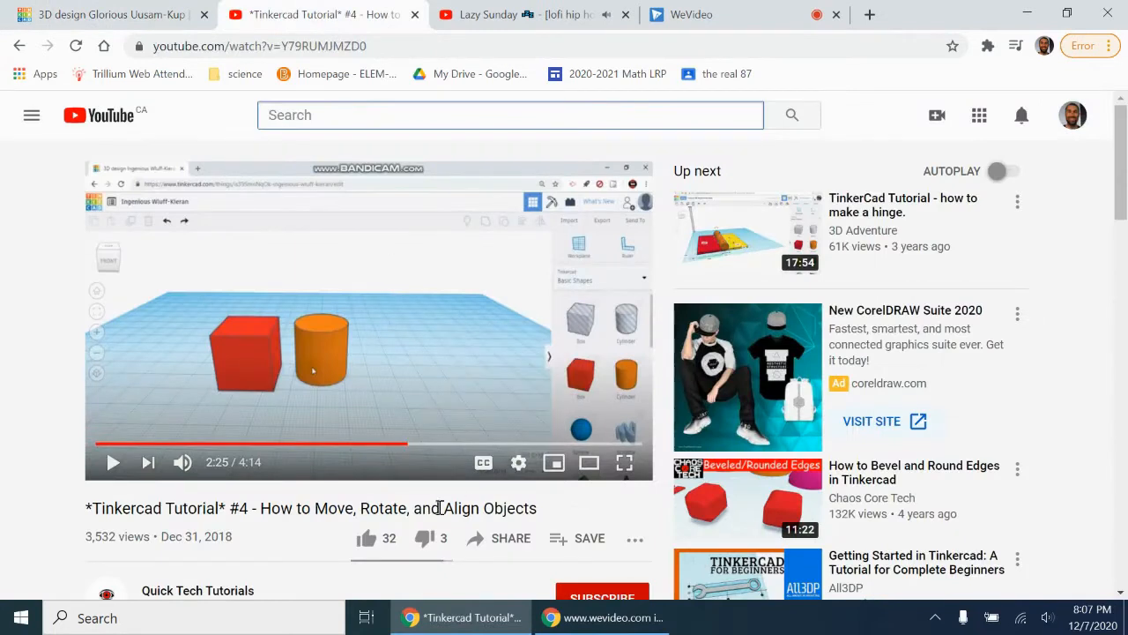
left_click(106, 14)
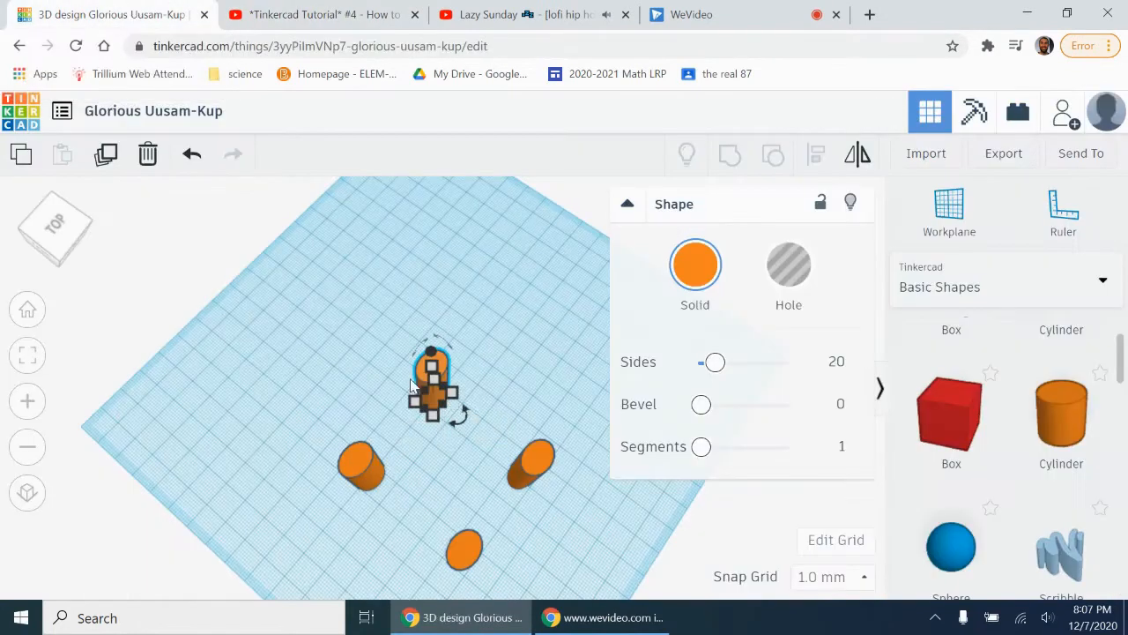
Step: Add a red box beside the legs, stretch it to about 87 mm long, and reduce its height to a slab
left_click(63, 231)
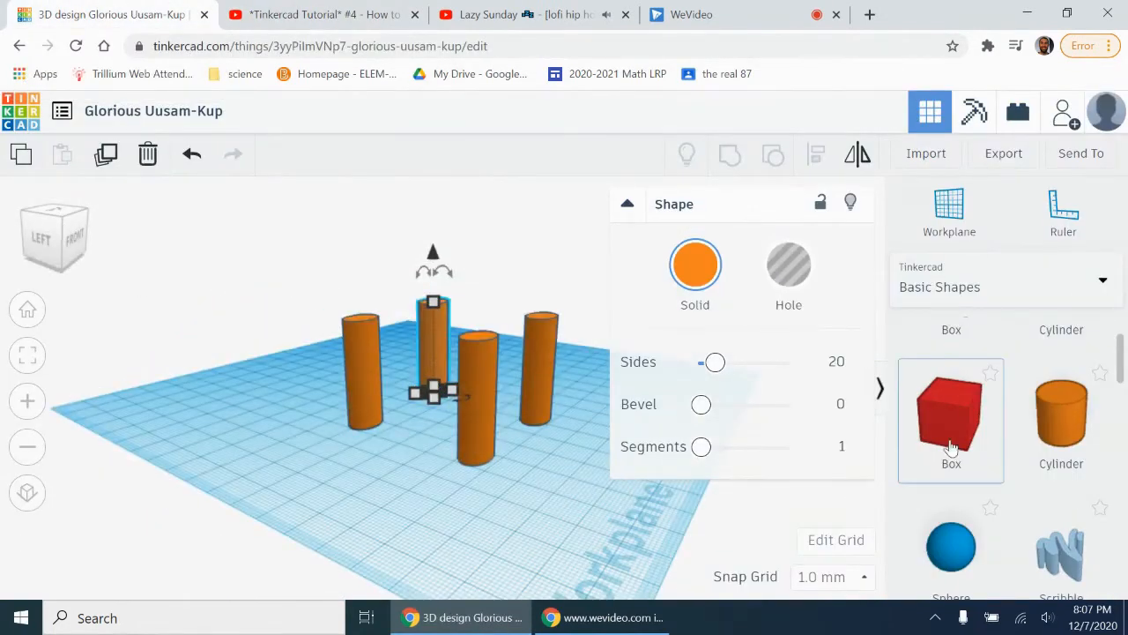
left_click_drag(945, 416, 654, 428)
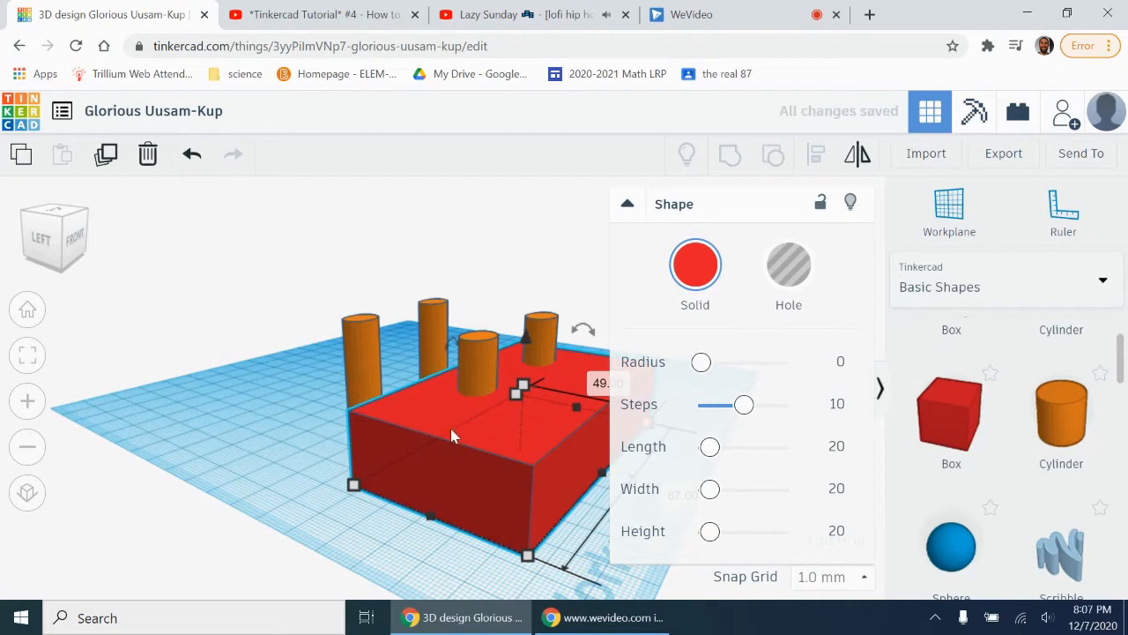
left_click_drag(451, 435, 447, 448)
left_click_drag(518, 404, 512, 423)
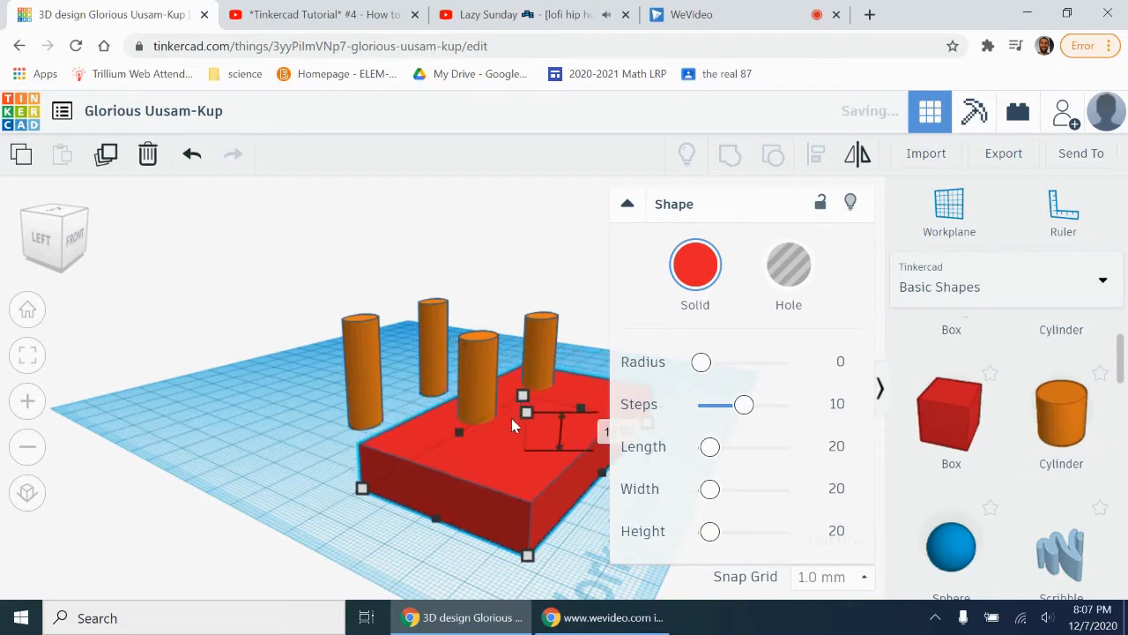
Step: Raise the red slab onto the four legs and position it over them as a tabletop
left_click_drag(532, 374, 233, 247)
left_click(66, 238)
left_click_drag(499, 439, 462, 344)
left_click_drag(504, 460, 527, 480)
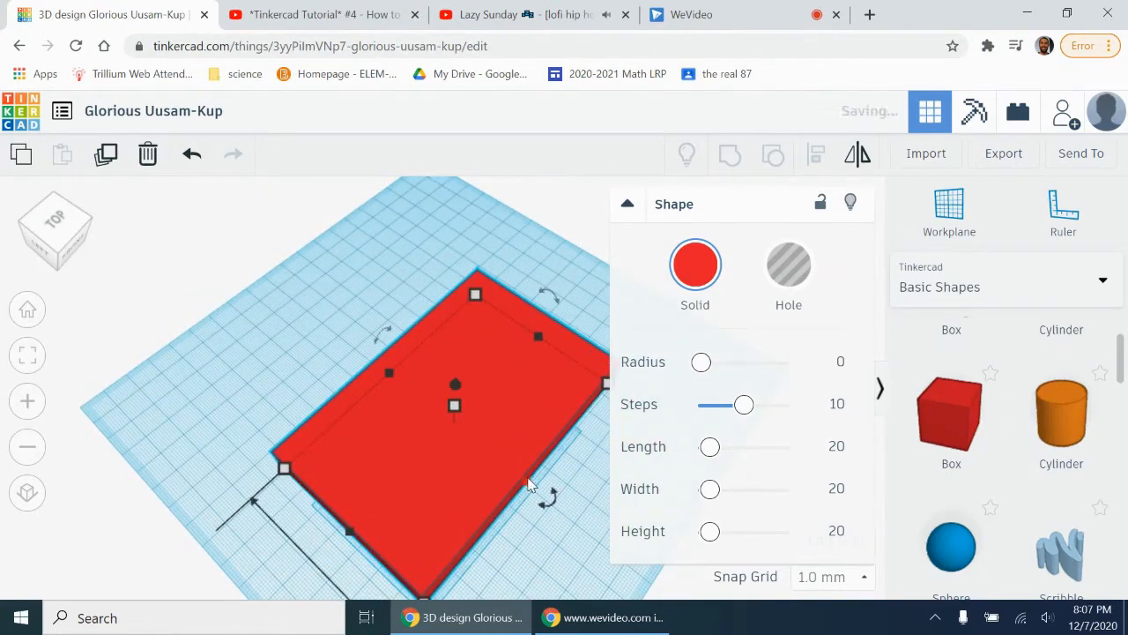
Step: Show the tabletop as a hole to check leg coverage, extend its front corner slightly, and restore it to solid red
left_click(783, 269)
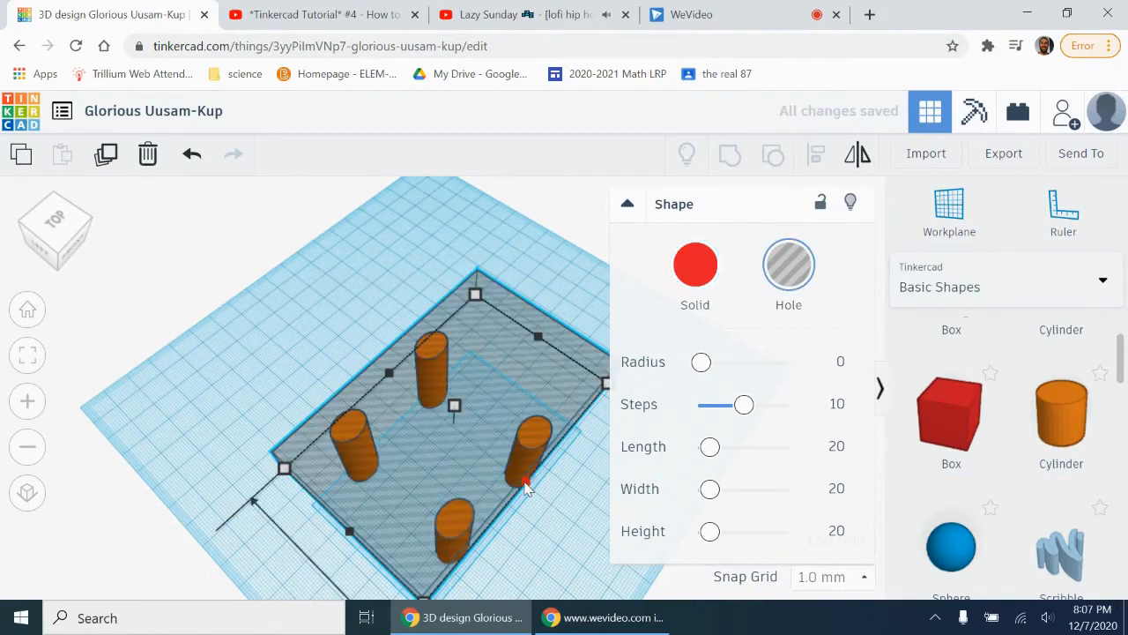
left_click(692, 278)
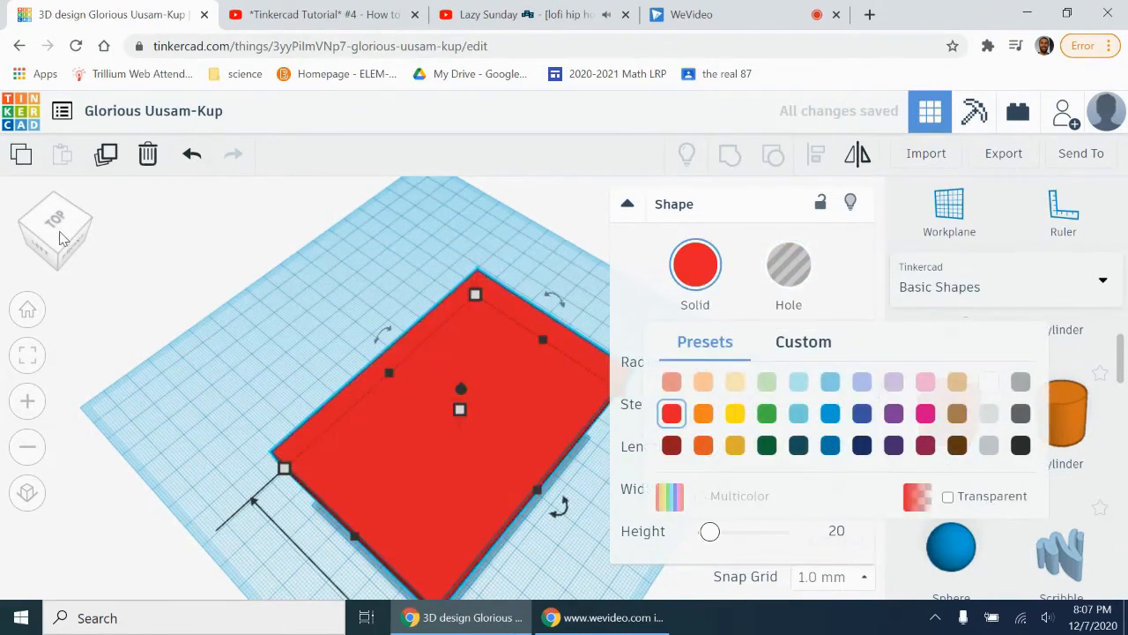
left_click(57, 233)
left_click_drag(57, 223, 47, 227)
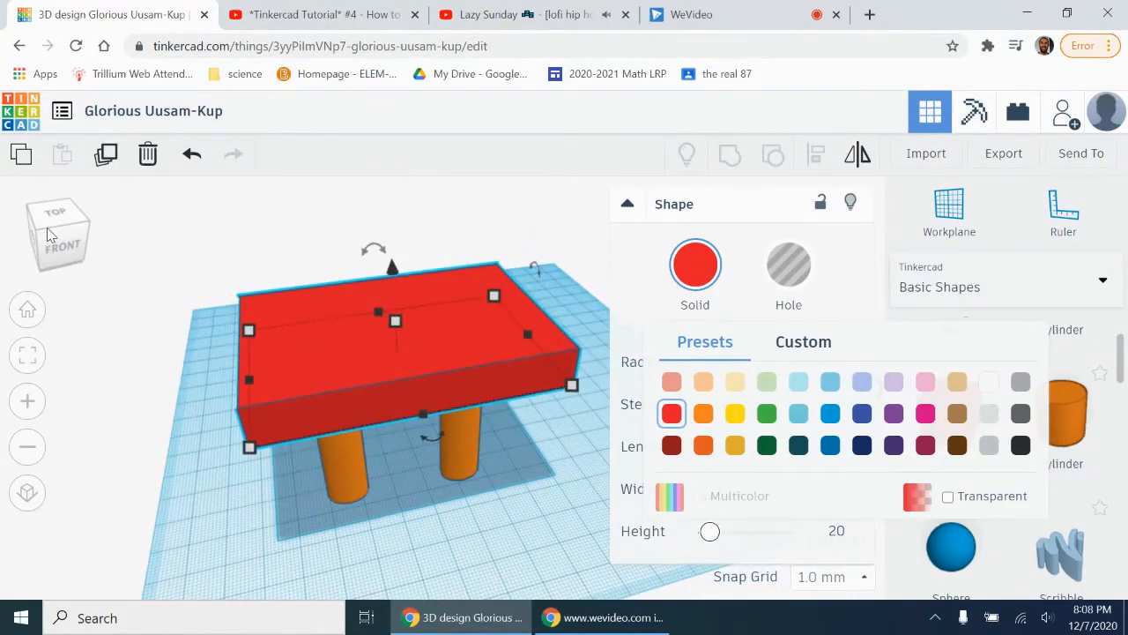
left_click(46, 228)
left_click(545, 207)
Step: Add a solid cone beside the table and raise it above the workplane
left_click_drag(1122, 373, 1125, 417)
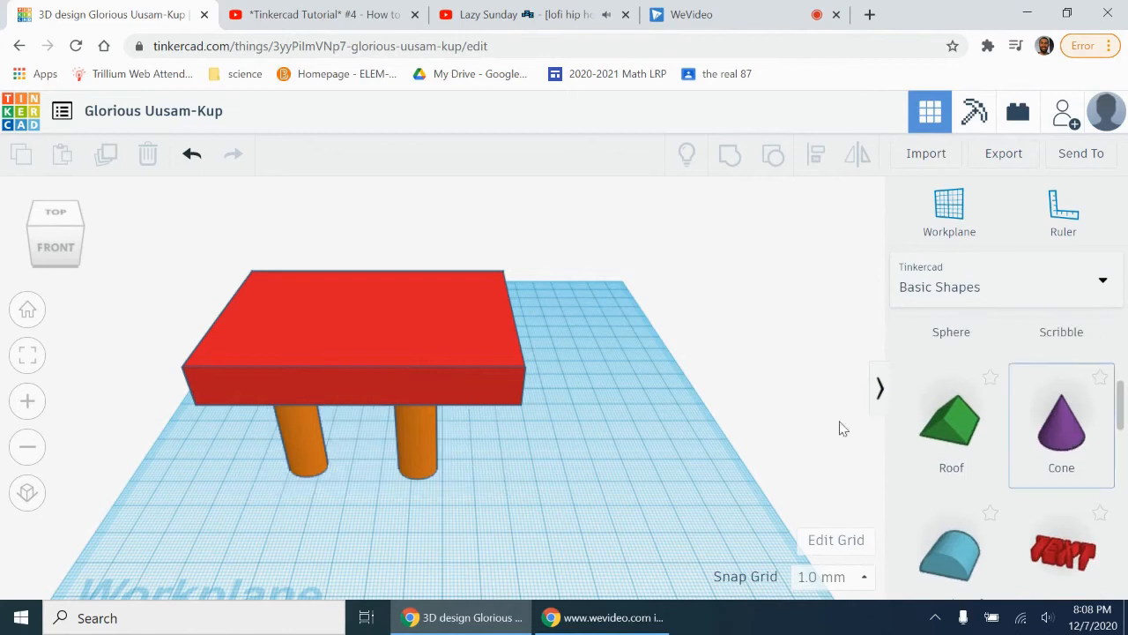
left_click(557, 343)
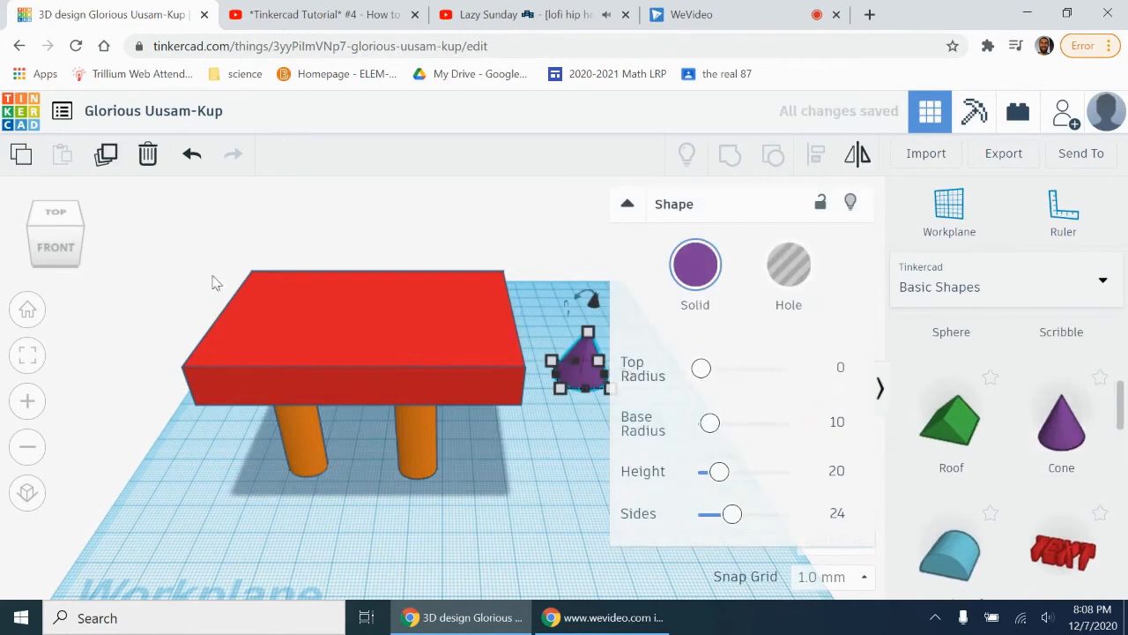
left_click(62, 253)
left_click_drag(591, 280, 532, 175)
left_click_drag(588, 254, 528, 245)
mouse_move(53, 231)
left_mouse_down()
mouse_move(24, 224)
mouse_move(70, 243)
left_mouse_up()
left_click_drag(553, 221, 552, 197)
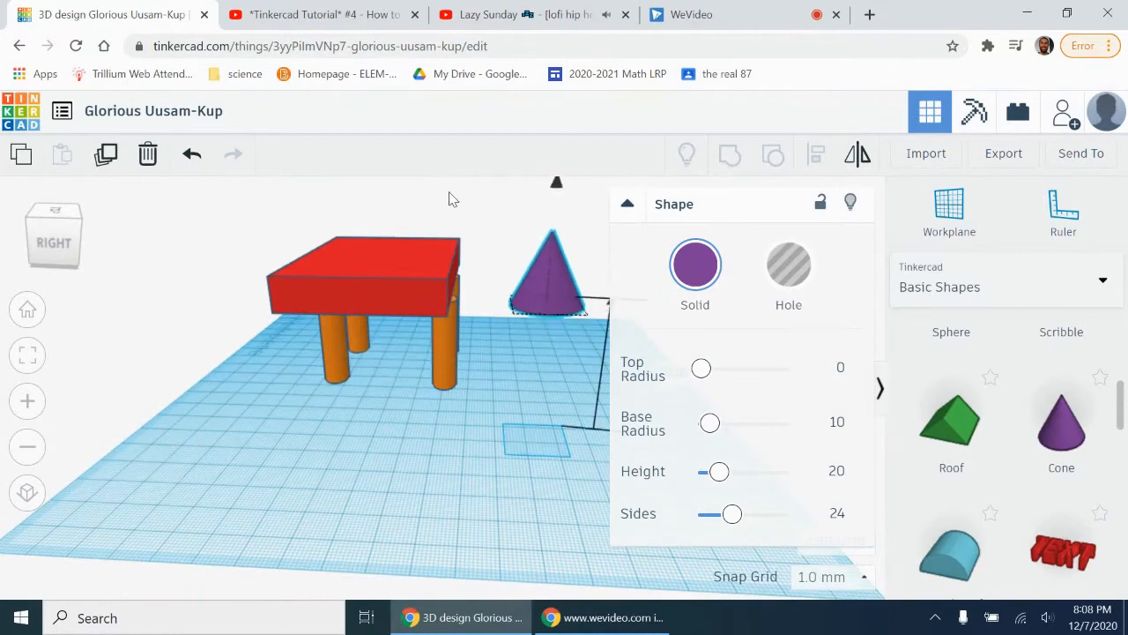
Step: Move the cone over the tabletop and rotate it upside down so its point faces the table
left_click_drag(541, 268, 407, 267)
left_click_drag(425, 195, 471, 311)
left_click_drag(416, 192, 463, 320)
key("ctrl+z")
left_click_drag(421, 196, 412, 317)
left_click_drag(63, 253, 97, 252)
Step: Shrink the inverted cone to about 17 mm wide and lower it 11 mm into the tabletop's back right corner
left_click_drag(547, 258, 494, 220)
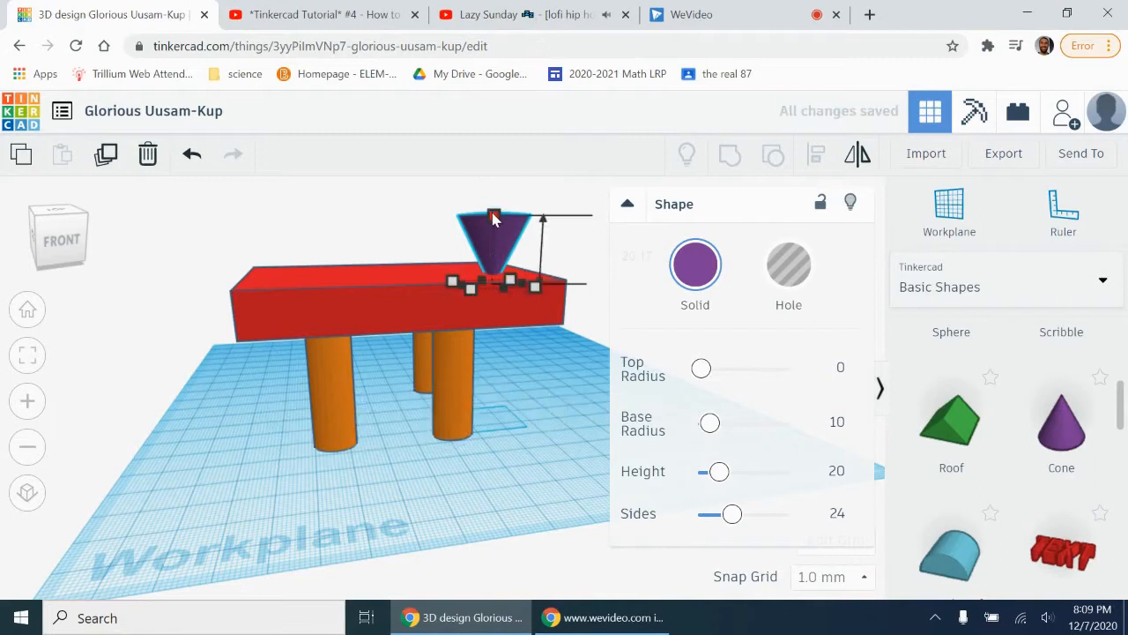
left_click_drag(535, 286, 516, 291)
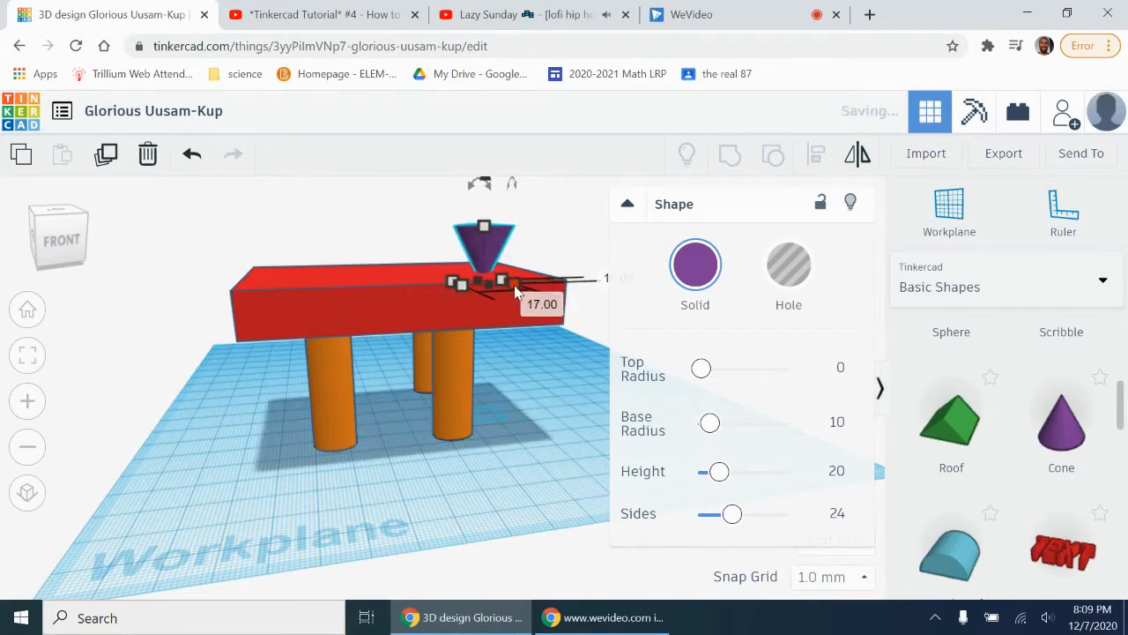
left_click(64, 244)
left_click_drag(461, 506, 464, 416)
left_click(57, 243)
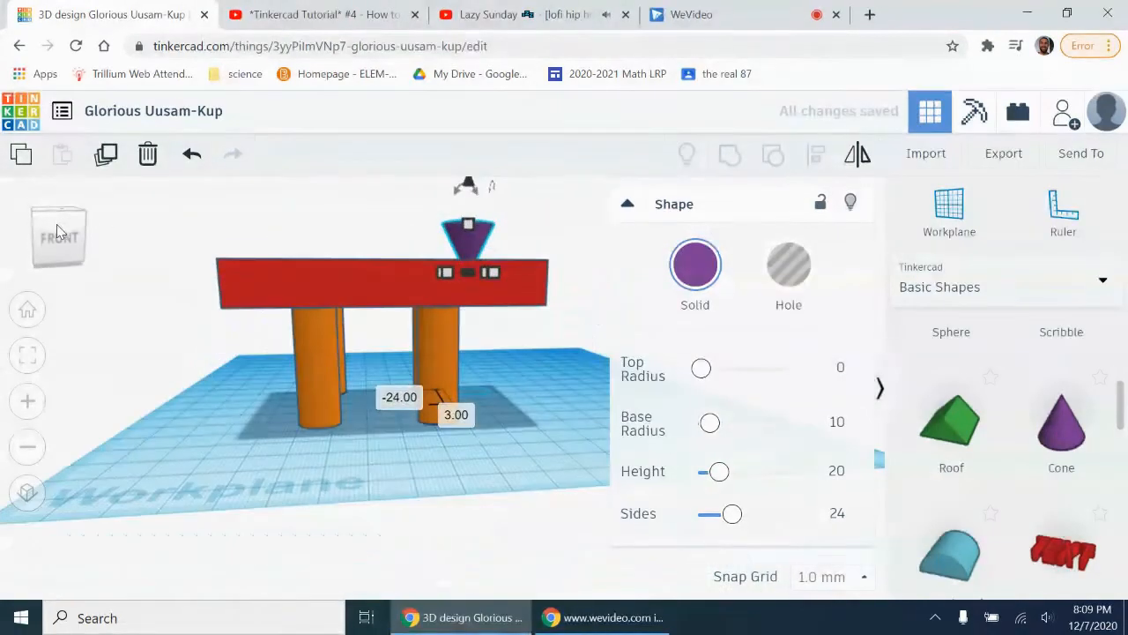
left_click_drag(467, 185, 485, 217)
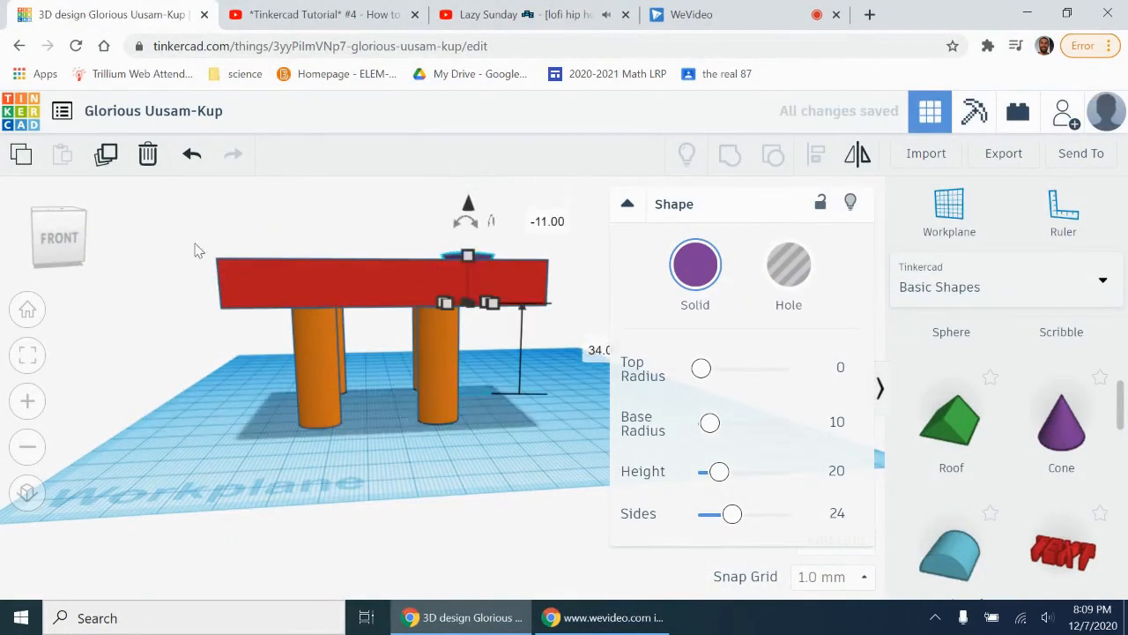
left_click(49, 236)
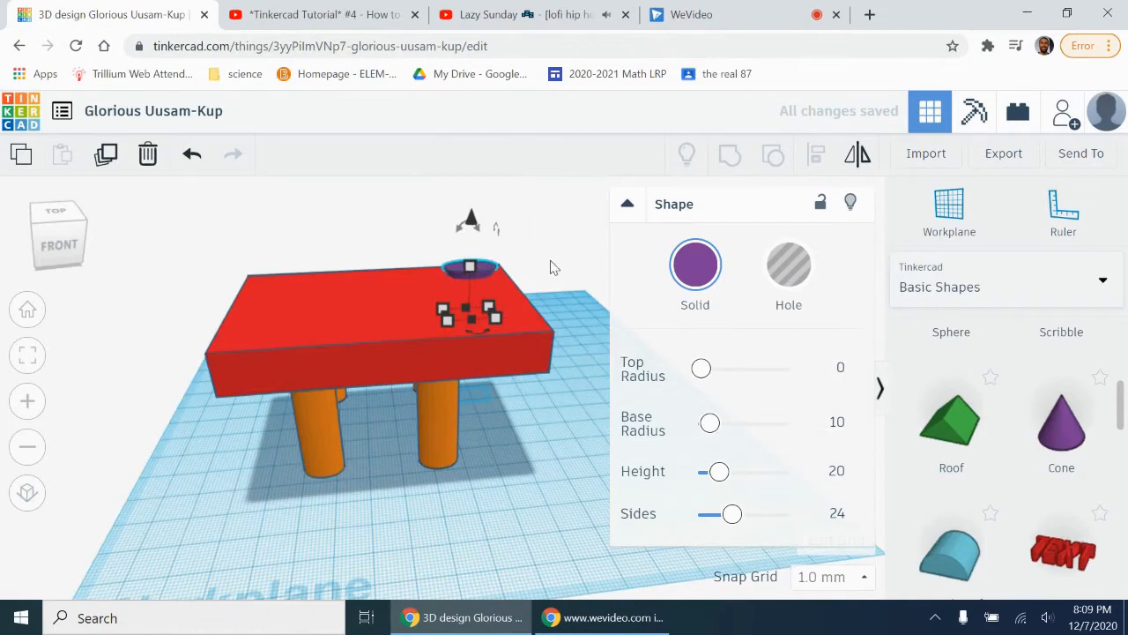
Step: Display the tabletop as a hole to check how deep the cone sits, and return it to solid
left_click(494, 333)
key("h")
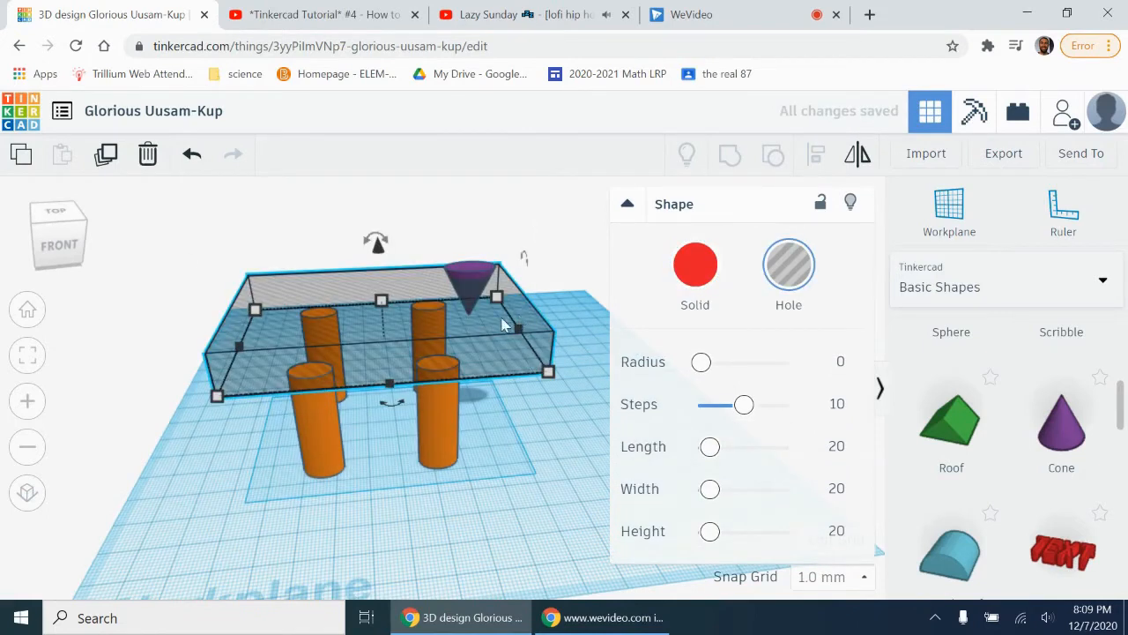
left_click(696, 270)
Step: Convert the cone to a hole and group it with the tabletop to cut a conical recess, undoing the accidental tabletop move
left_click(468, 268)
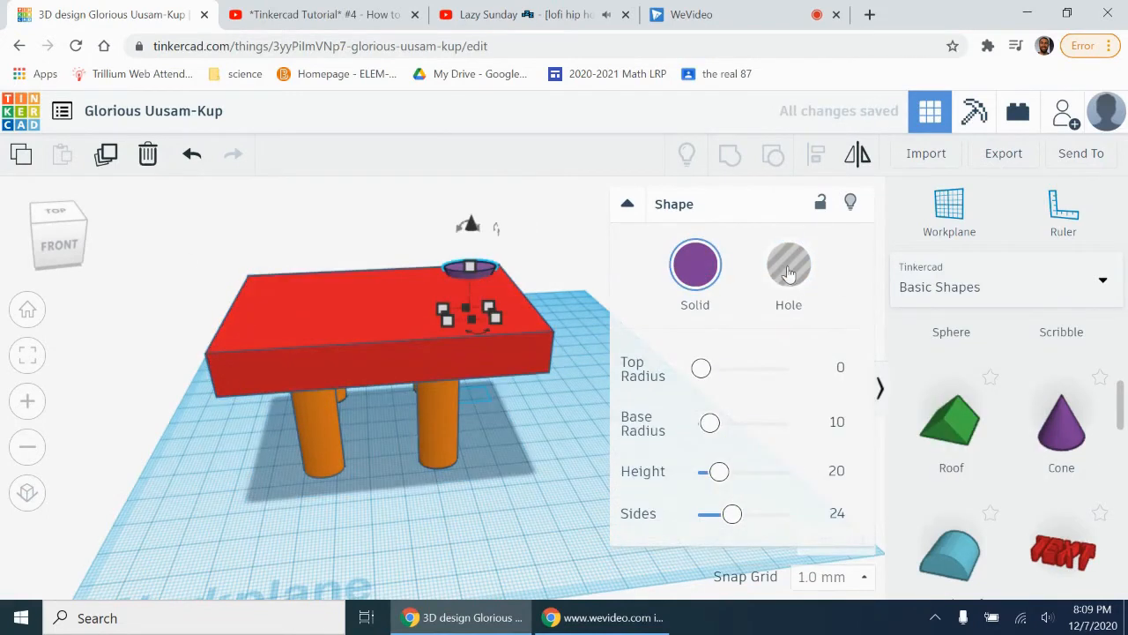
left_click(523, 271)
left_click(481, 285)
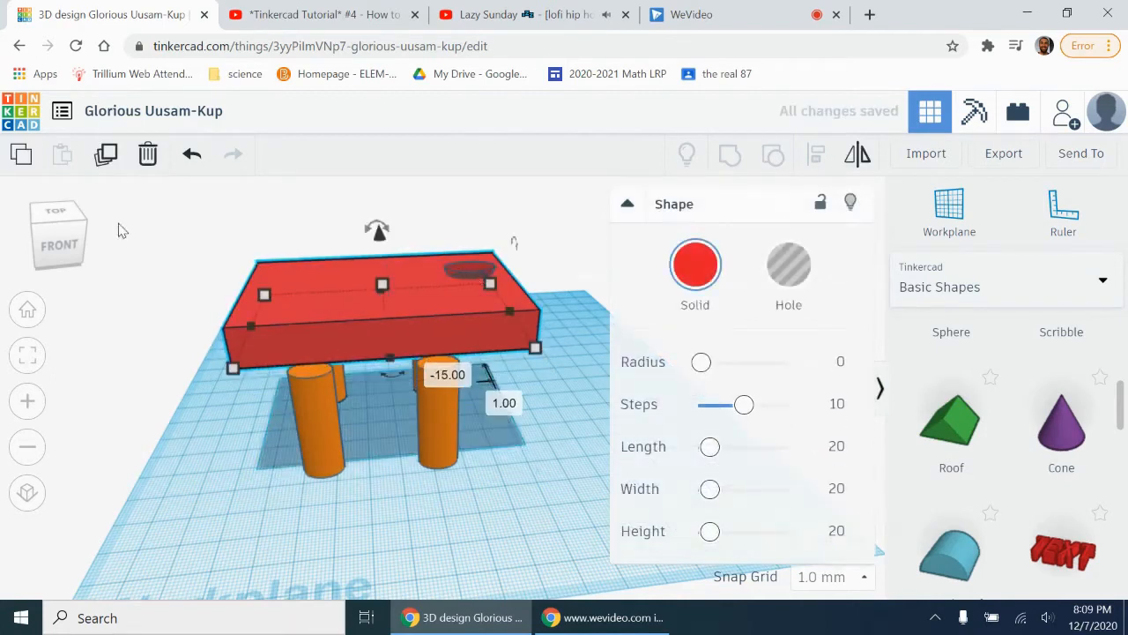
left_click(190, 162)
left_click(549, 290)
left_click_drag(526, 267, 479, 270)
left_click(520, 272)
left_click(730, 155)
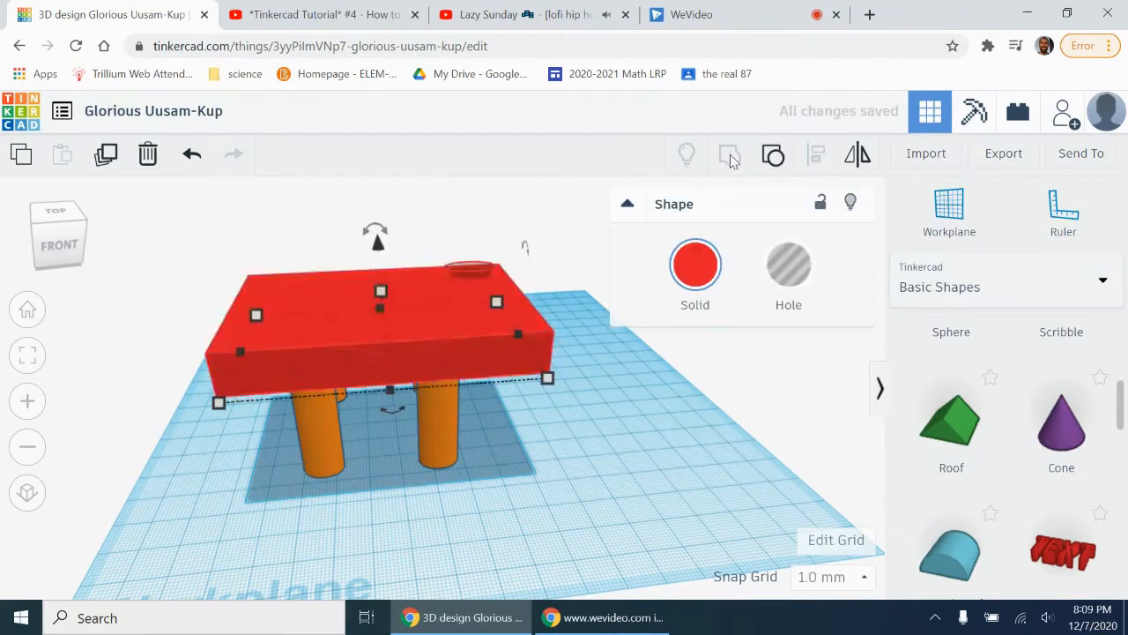
left_click(59, 213)
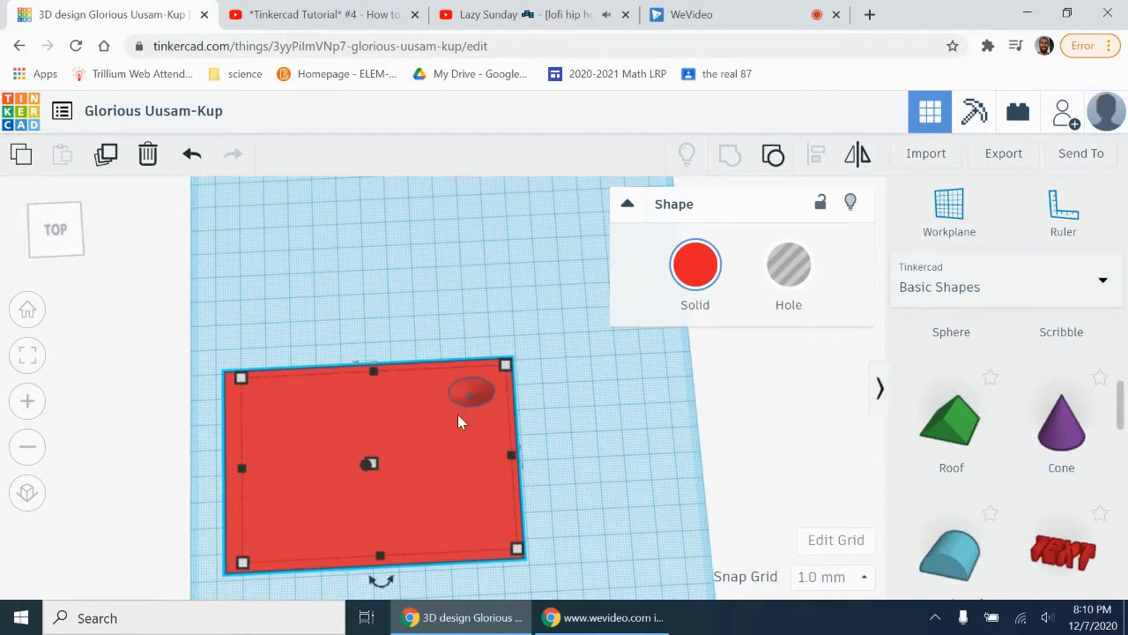
left_click(574, 381)
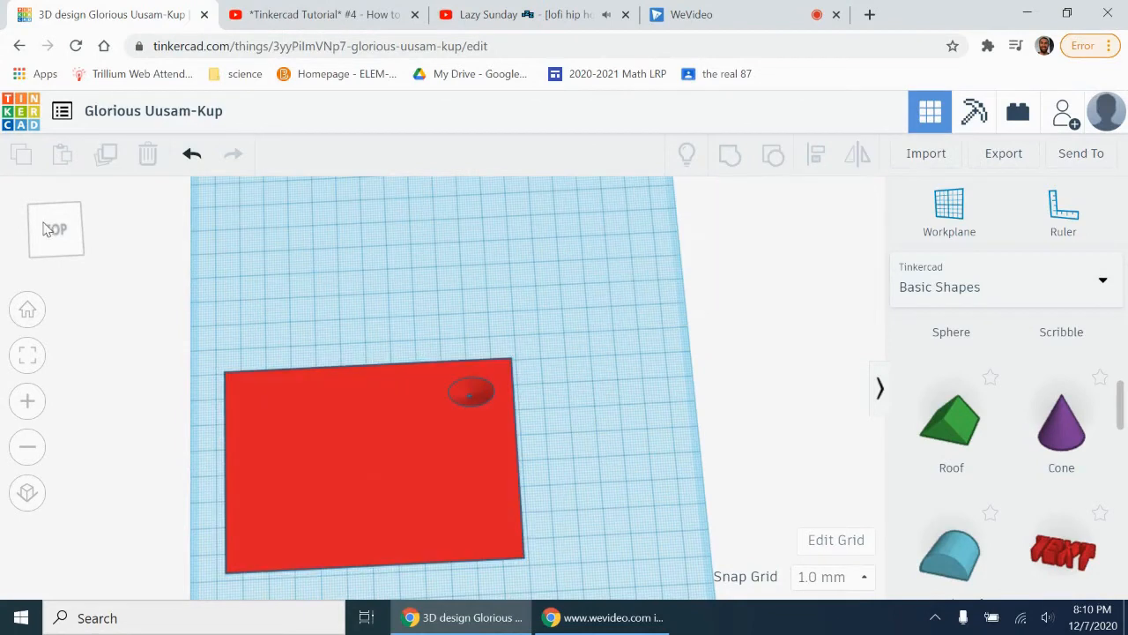
left_click(40, 228)
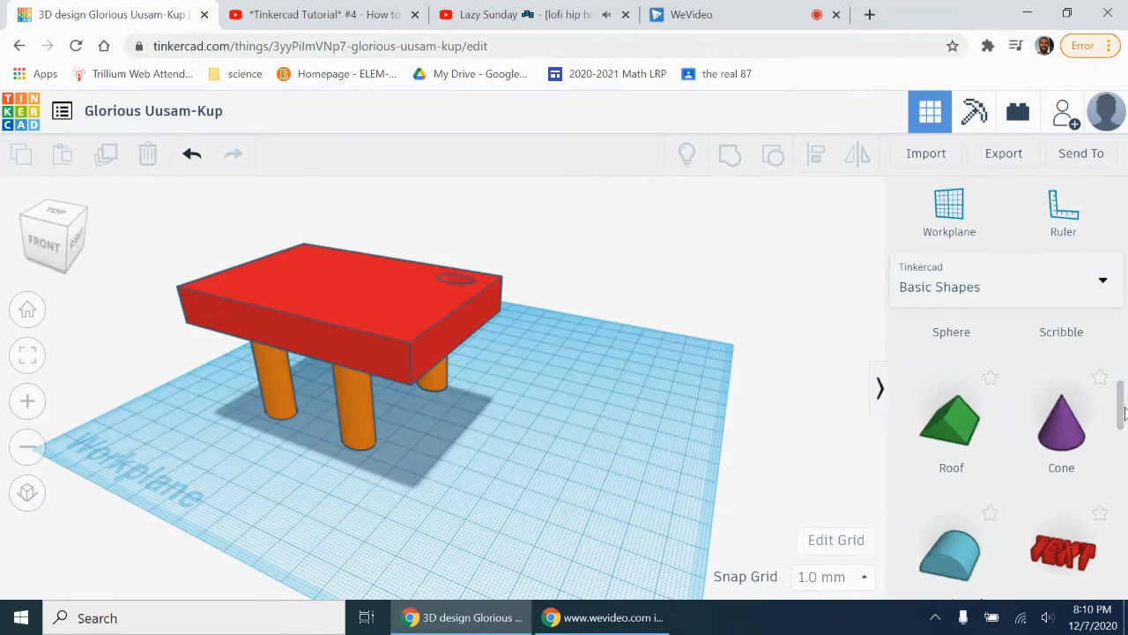
Step: Duplicate the tabletop with its recess and shift the copy about 33 mm toward the front of the table
left_click_drag(1123, 414, 1123, 441)
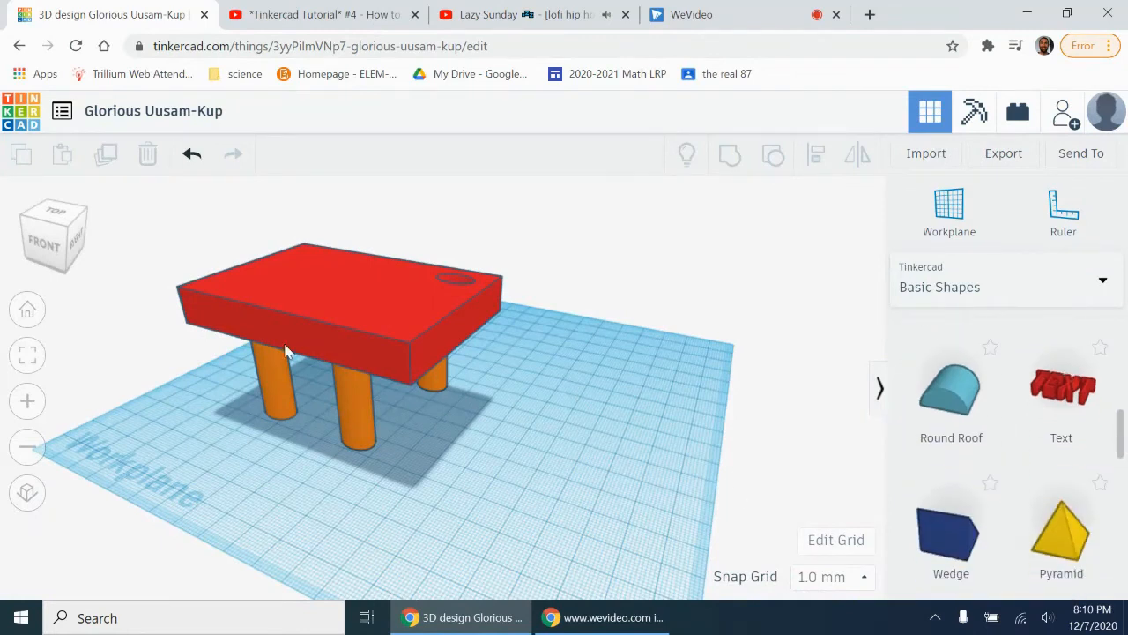
left_click_drag(55, 258, 78, 259)
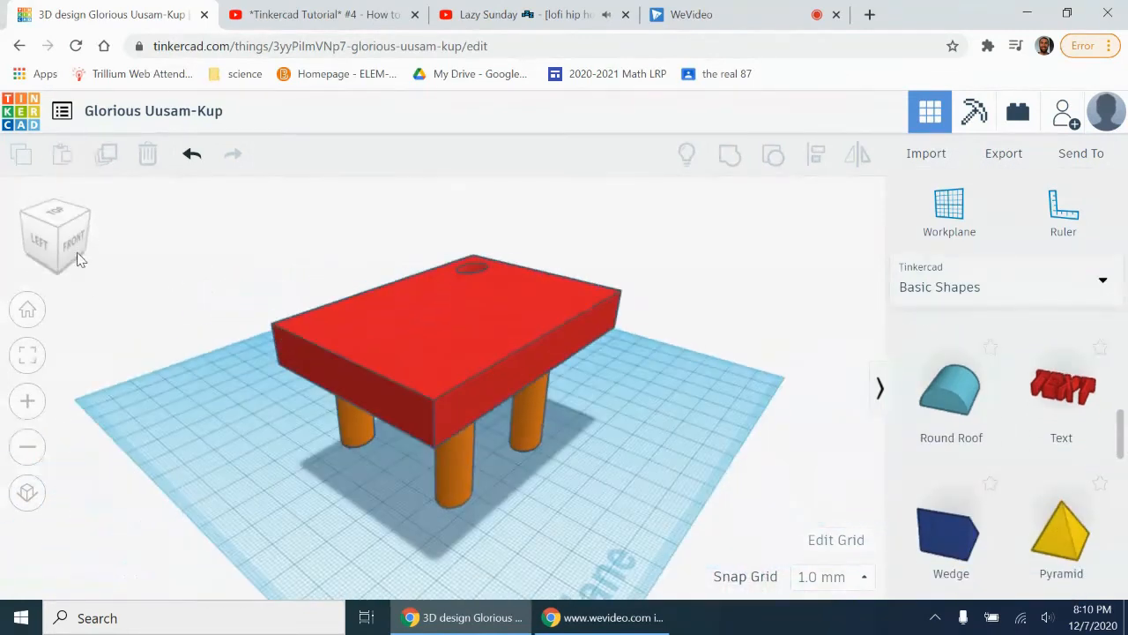
left_click(417, 365)
key("ctrl+d")
left_click_drag(417, 365, 579, 415)
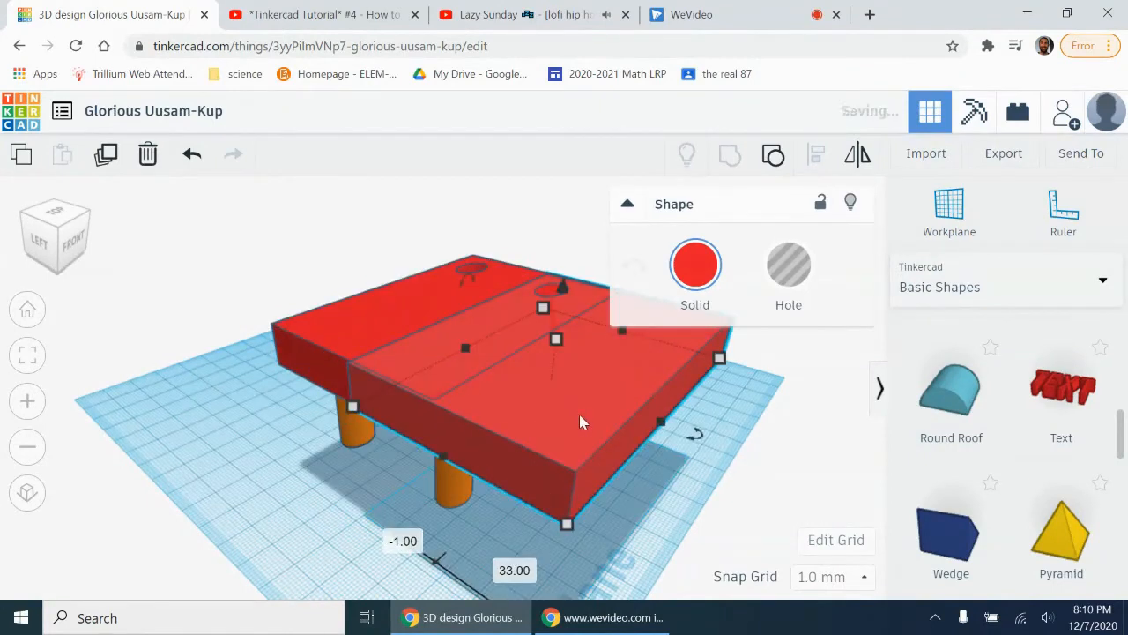
Step: Shrink the tabletop copy to about 54 mm from front to back and narrower than the original tabletop
left_click_drag(568, 526, 559, 482)
left_click_drag(641, 408, 628, 399)
left_click_drag(602, 336, 589, 407)
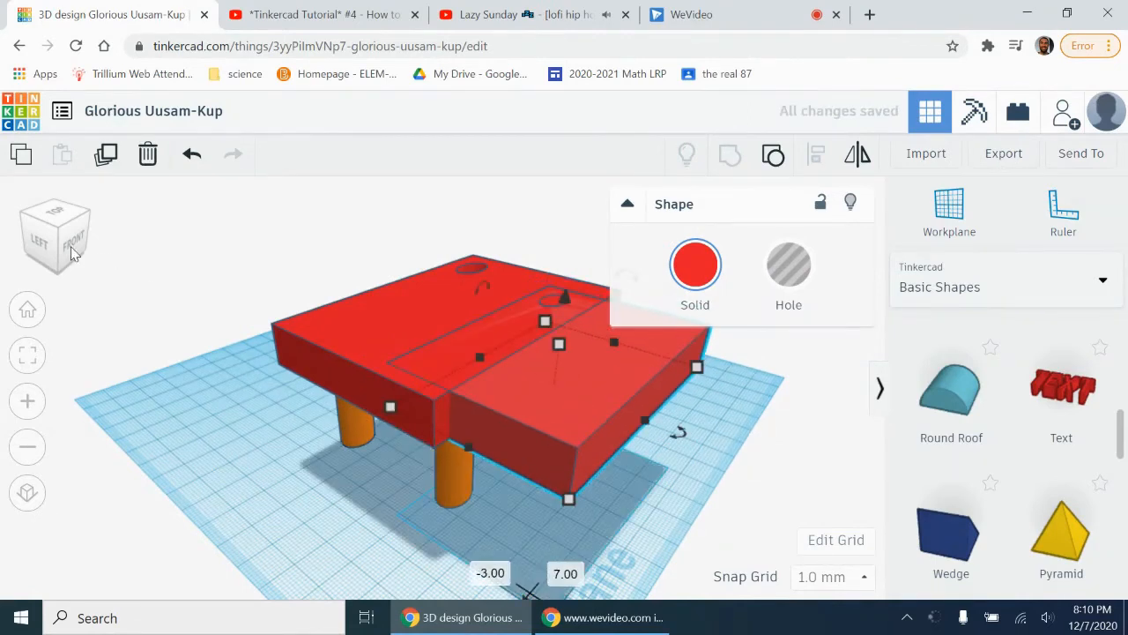
left_click(73, 253)
left_click_drag(449, 331, 451, 316)
left_click(69, 243)
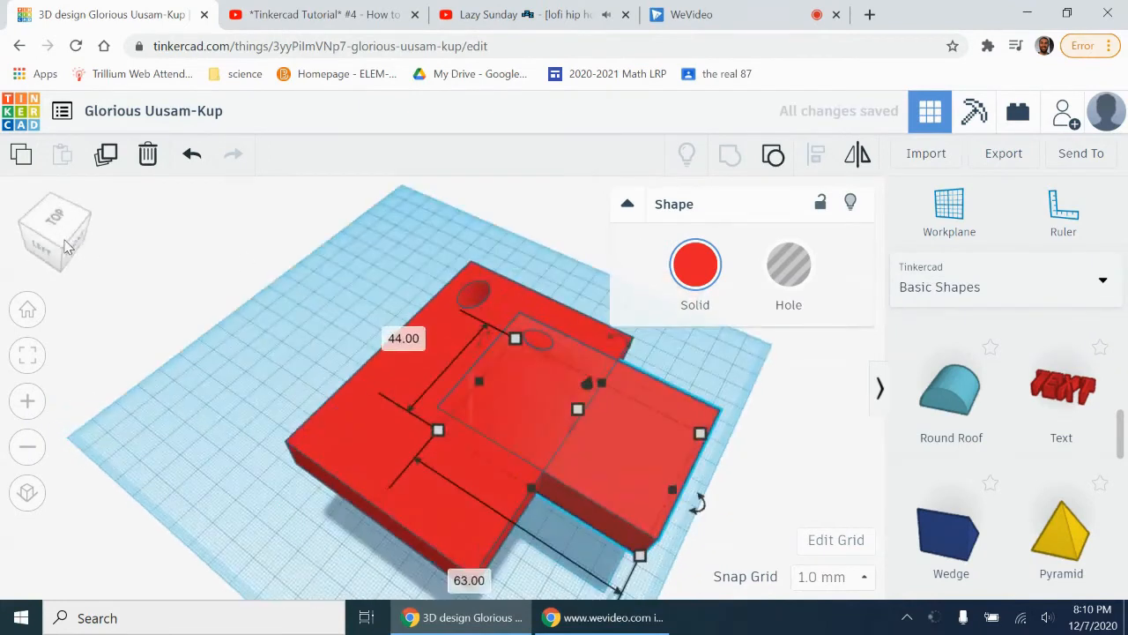
left_click_drag(531, 487, 588, 613)
left_click(63, 236)
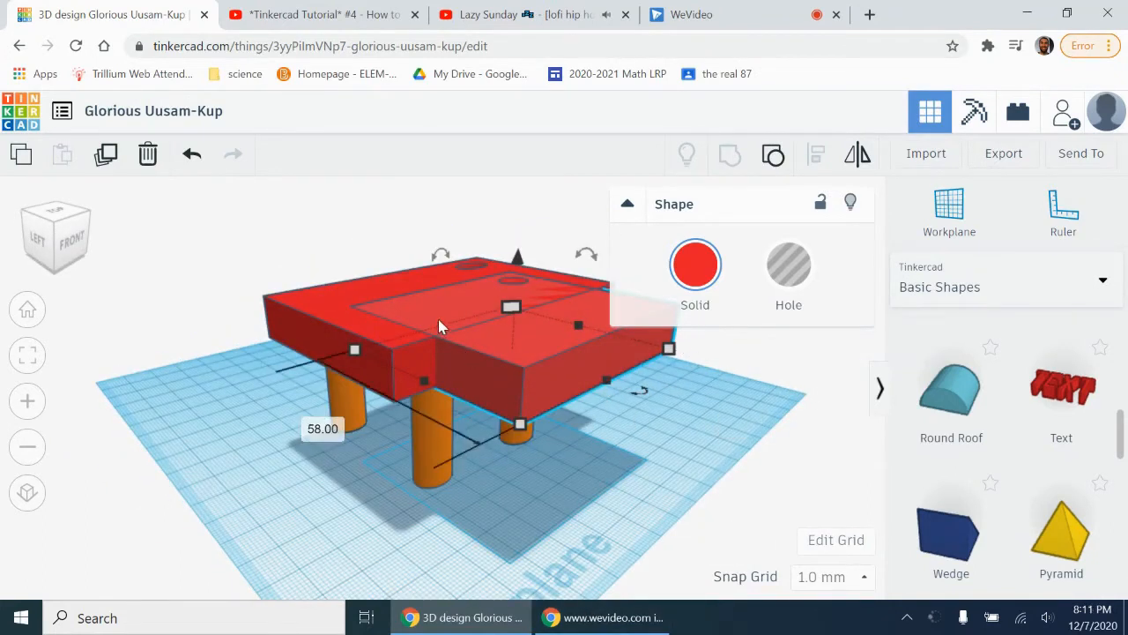
mouse_move(617, 383)
left_mouse_down()
mouse_move(588, 367)
mouse_move(608, 370)
left_mouse_up()
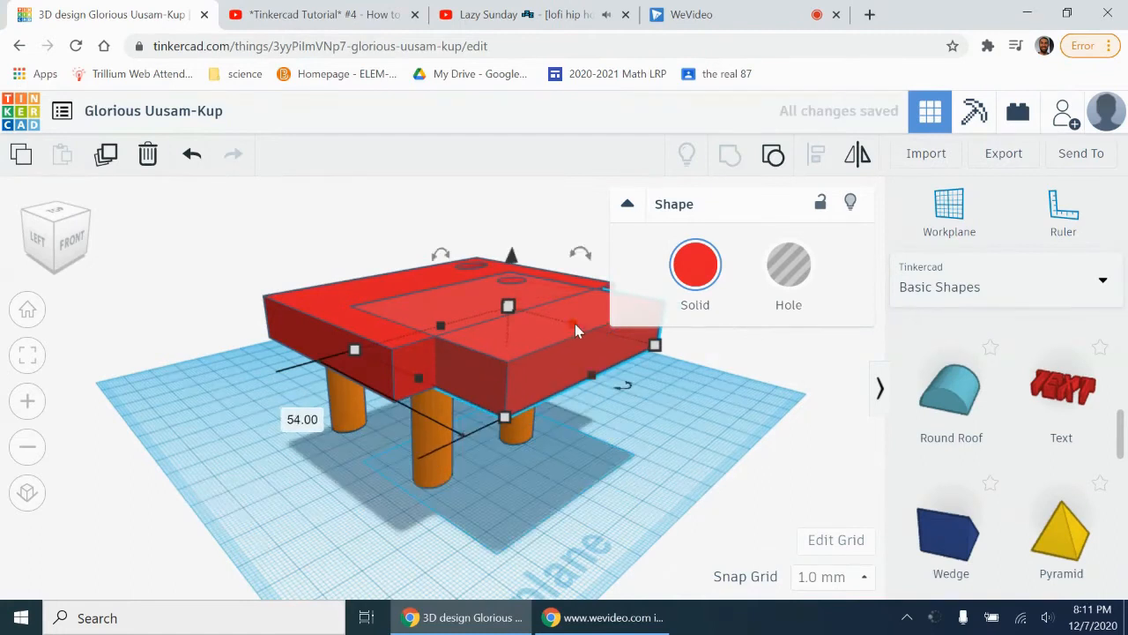
Step: Slide the shrunken copy back into the tabletop so only a thin strip protrudes from its front face
left_click_drag(512, 305, 469, 364)
left_click_drag(481, 269, 480, 261)
left_click_drag(509, 343, 490, 345)
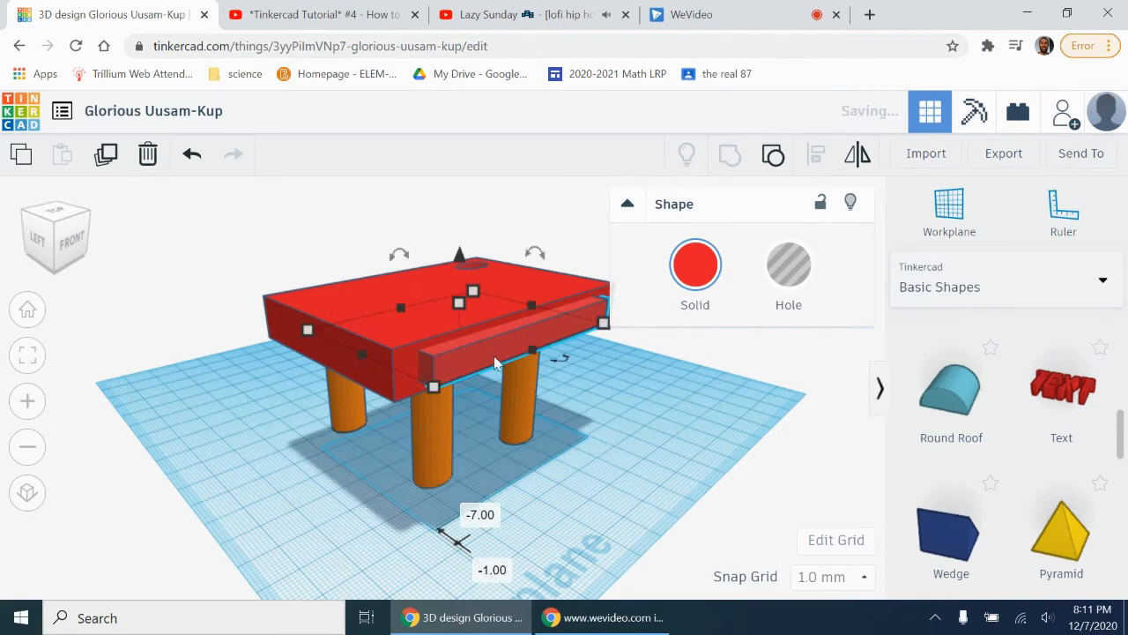
Step: Convert the inset copy to a hole and group it with the tabletop to cut an open front compartment
left_click(802, 282)
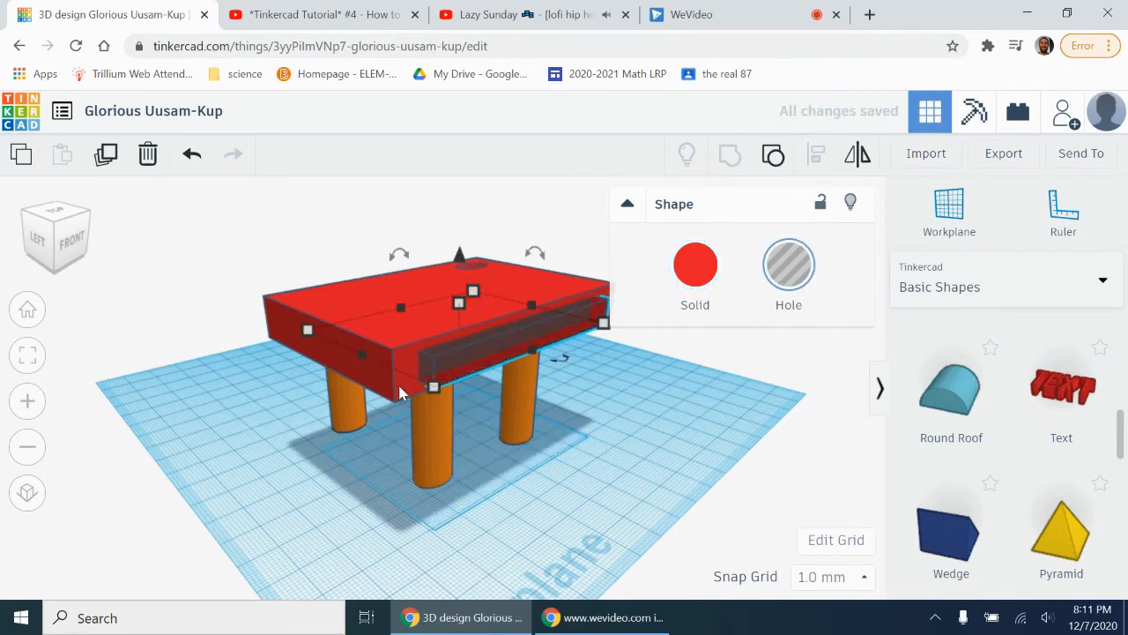
left_click(379, 438)
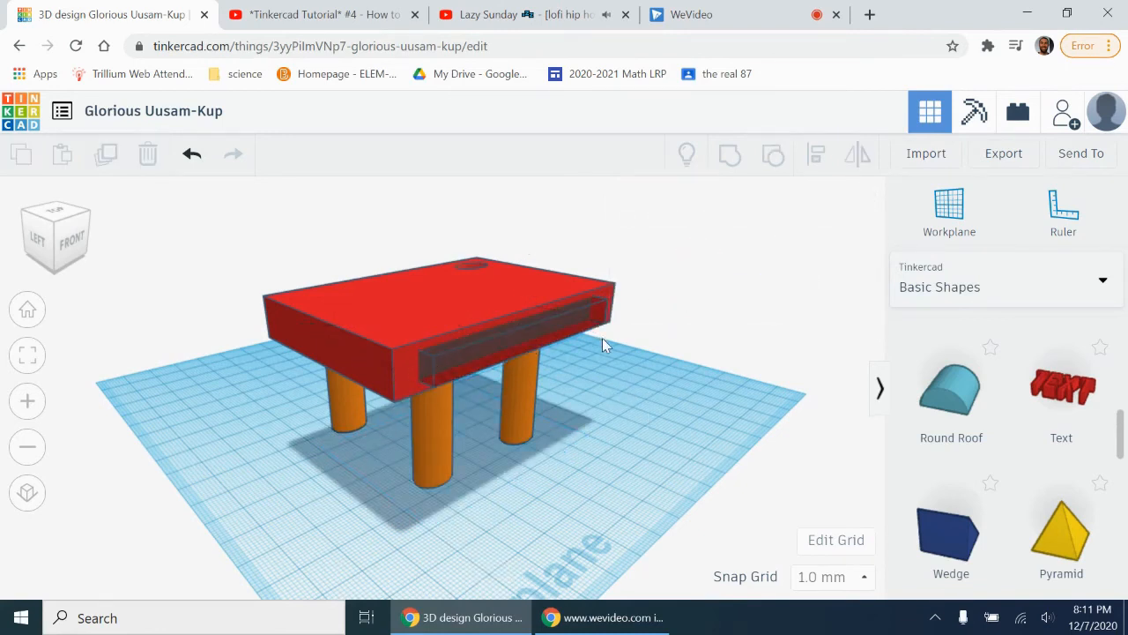
left_click_drag(602, 338, 588, 321)
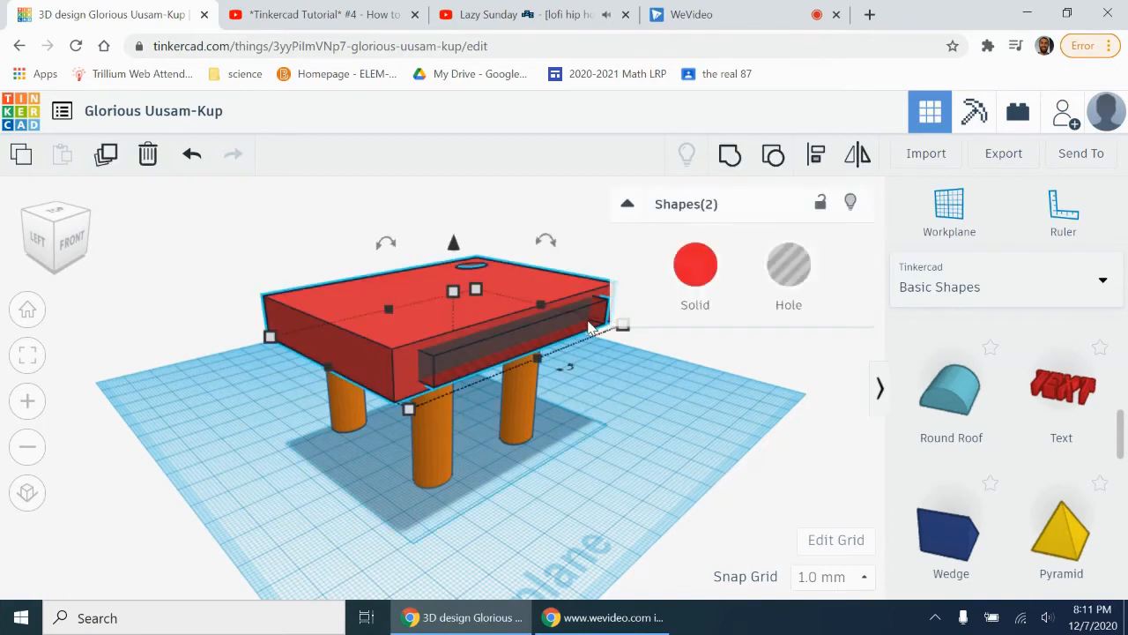
left_click(730, 156)
left_click(68, 243)
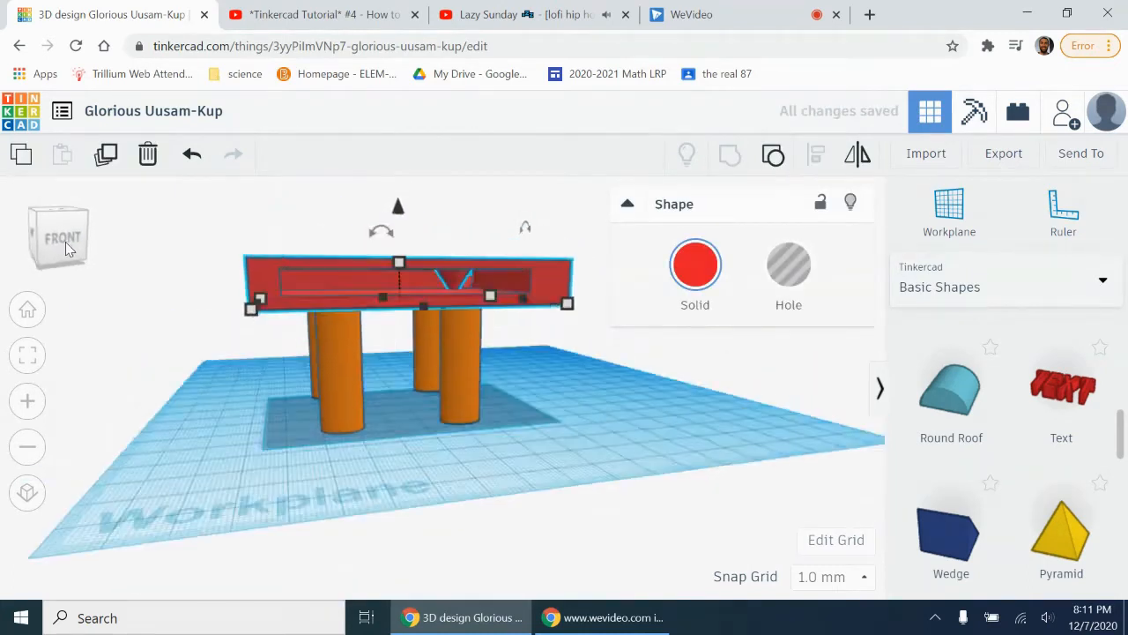
left_click_drag(64, 250, 49, 249)
Step: Add a Scribble shape and draw a J-shaped hook, undoing the first stroke and redrawing it larger
left_click_drag(1123, 434, 1122, 601)
scroll(1064, 454, "up", 10)
left_click_drag(1064, 454, 504, 434)
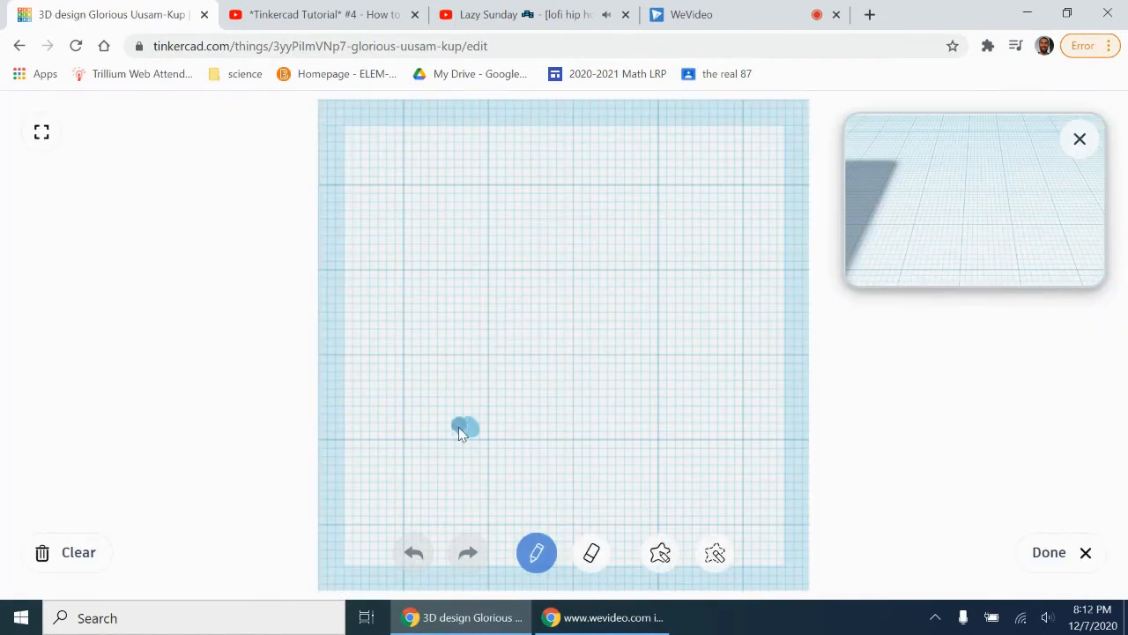
left_click_drag(498, 310, 497, 293)
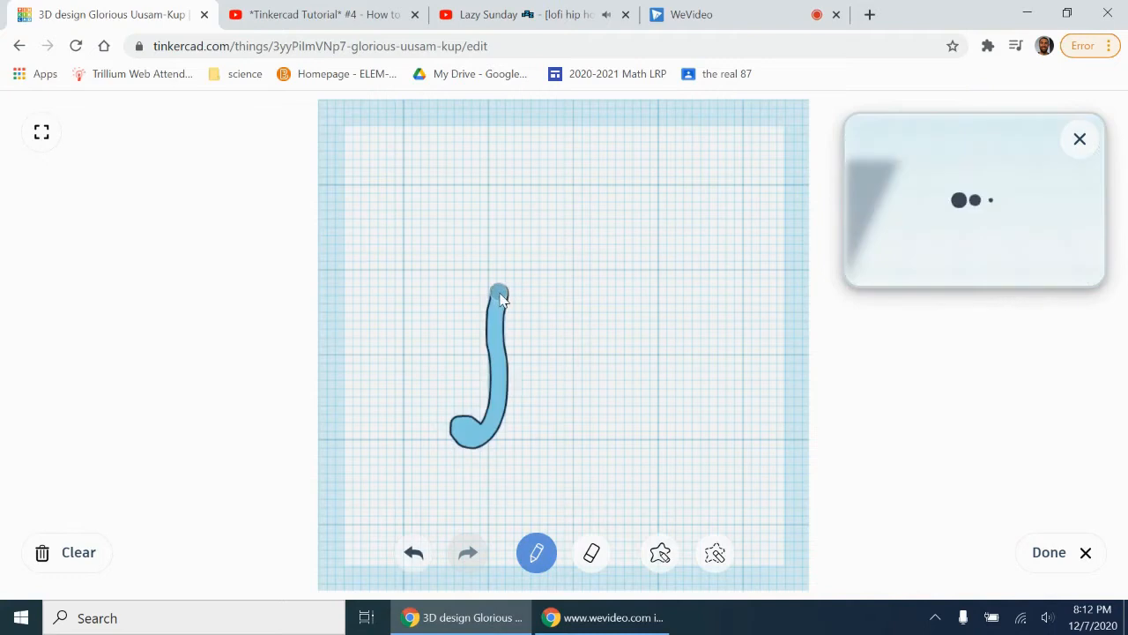
left_click(414, 562)
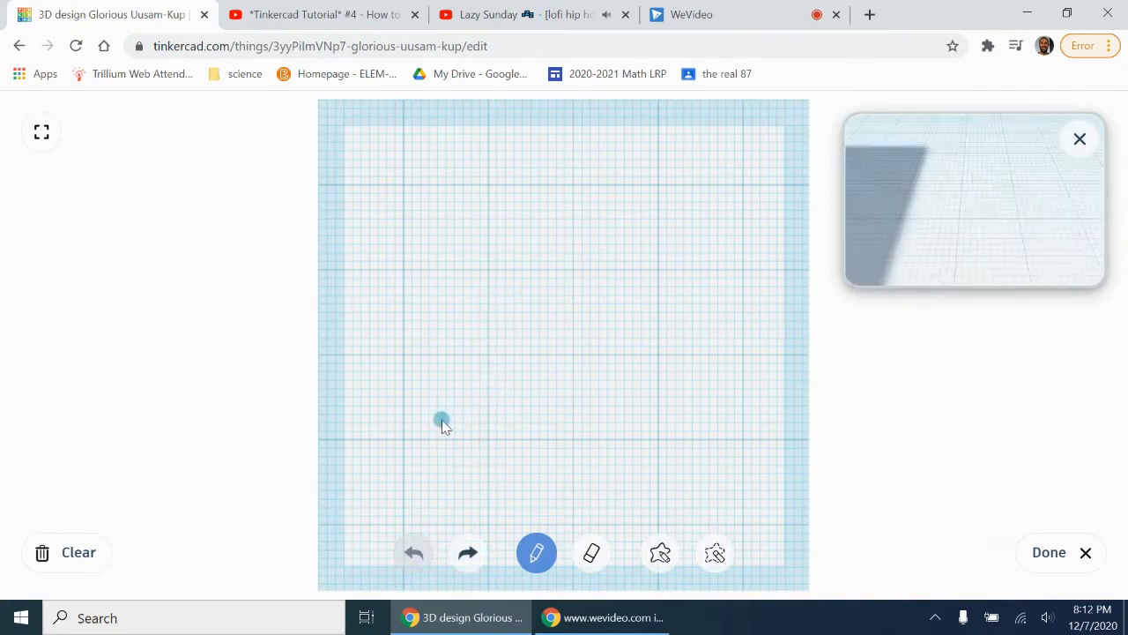
left_click_drag(450, 451, 519, 268)
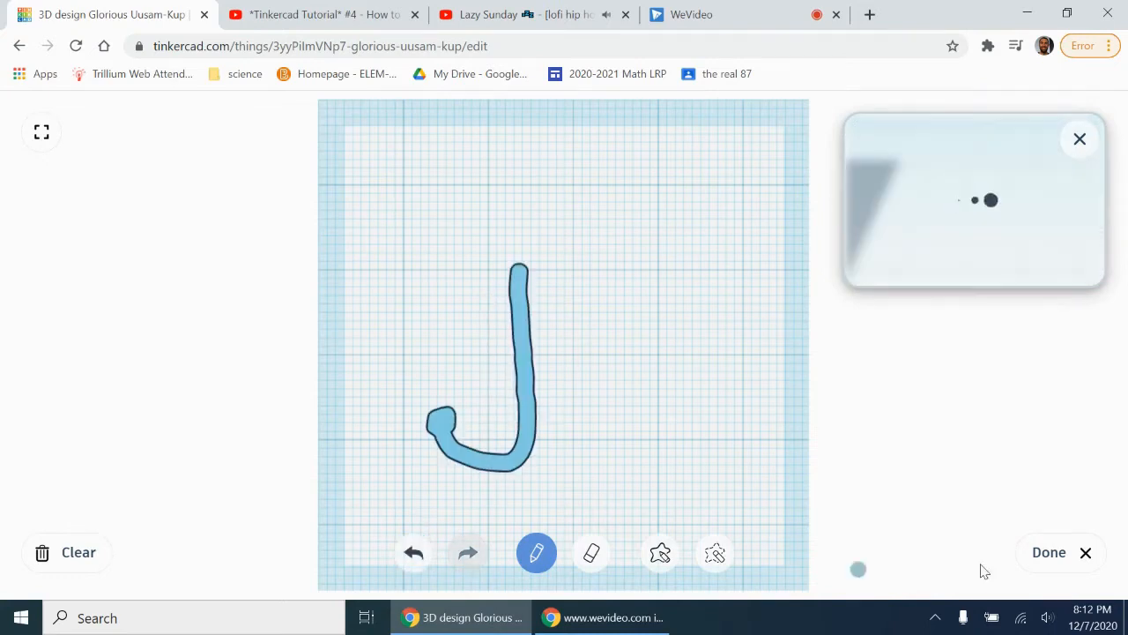
left_click(1049, 552)
Step: Scale down the scribbled hook and flatten it to 2 mm thick
left_click_drag(534, 565, 533, 519)
left_click_drag(442, 340, 367, 357)
left_click_drag(36, 252, 80, 253)
left_click_drag(438, 327, 434, 423)
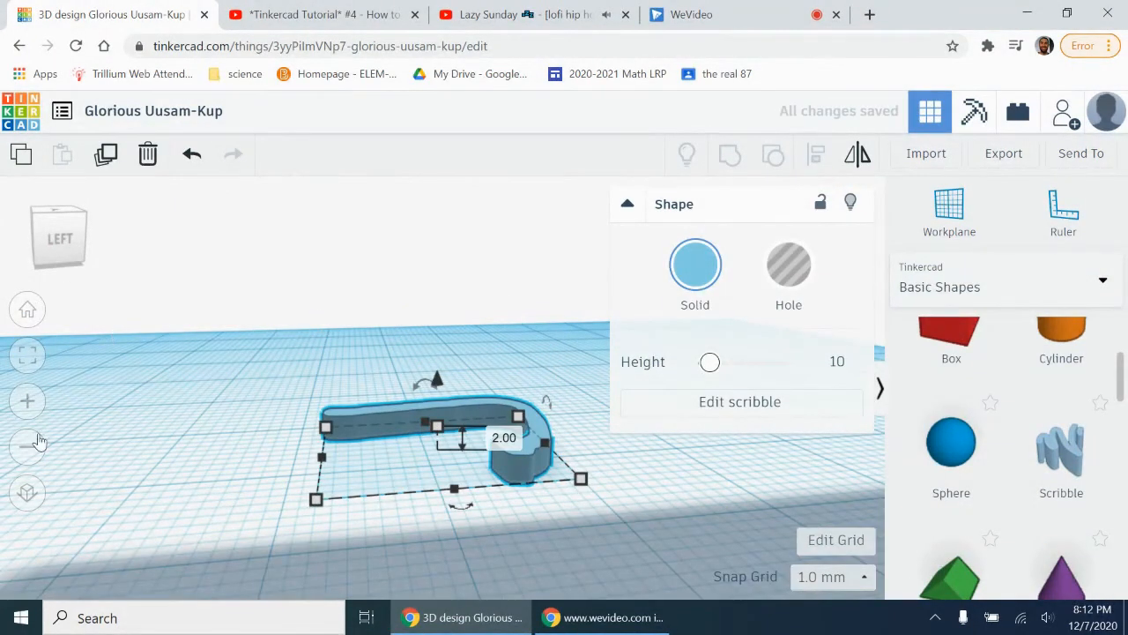
Step: Place the flat hook beside the table's right side and raise it well above the workplane
left_click(35, 443)
mouse_move(59, 244)
left_mouse_down()
mouse_move(2, 242)
mouse_move(13, 242)
left_mouse_up()
mouse_move(419, 373)
left_mouse_down()
mouse_move(457, 344)
mouse_move(502, 369)
mouse_move(453, 321)
mouse_move(492, 392)
left_mouse_up()
left_click_drag(440, 354, 433, 160)
left_click(22, 448)
left_click_drag(45, 232, 69, 239)
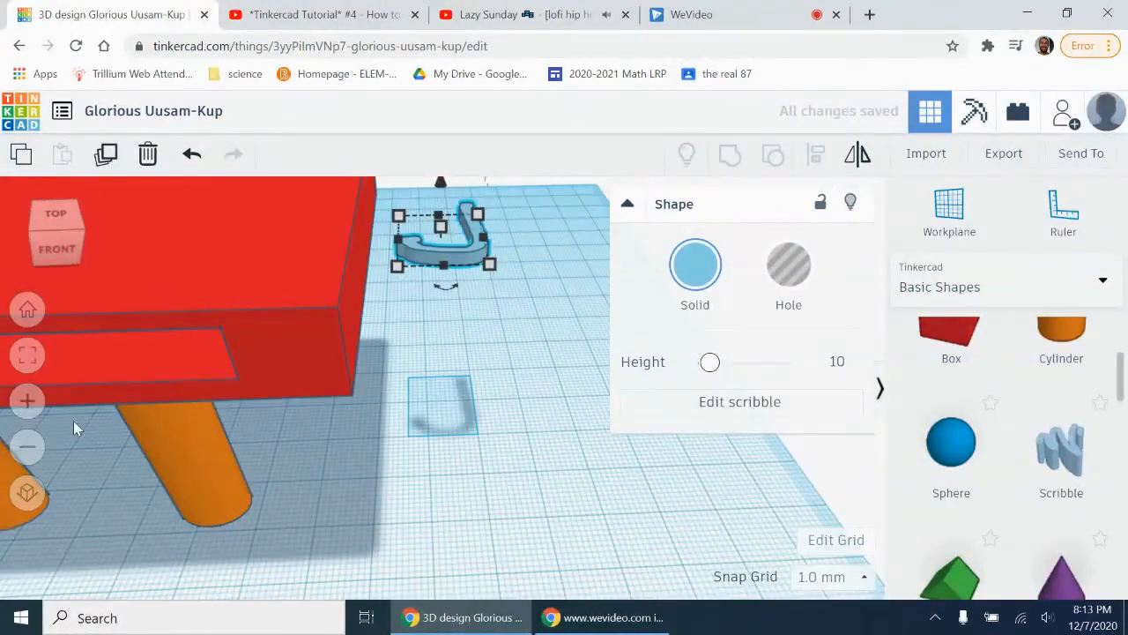
Step: Rotate the hook to stand vertically, with its curved end at the bottom
left_click(26, 448)
mouse_move(443, 215)
left_mouse_down()
mouse_move(477, 210)
mouse_move(551, 237)
left_mouse_up()
left_click_drag(63, 236, 30, 244)
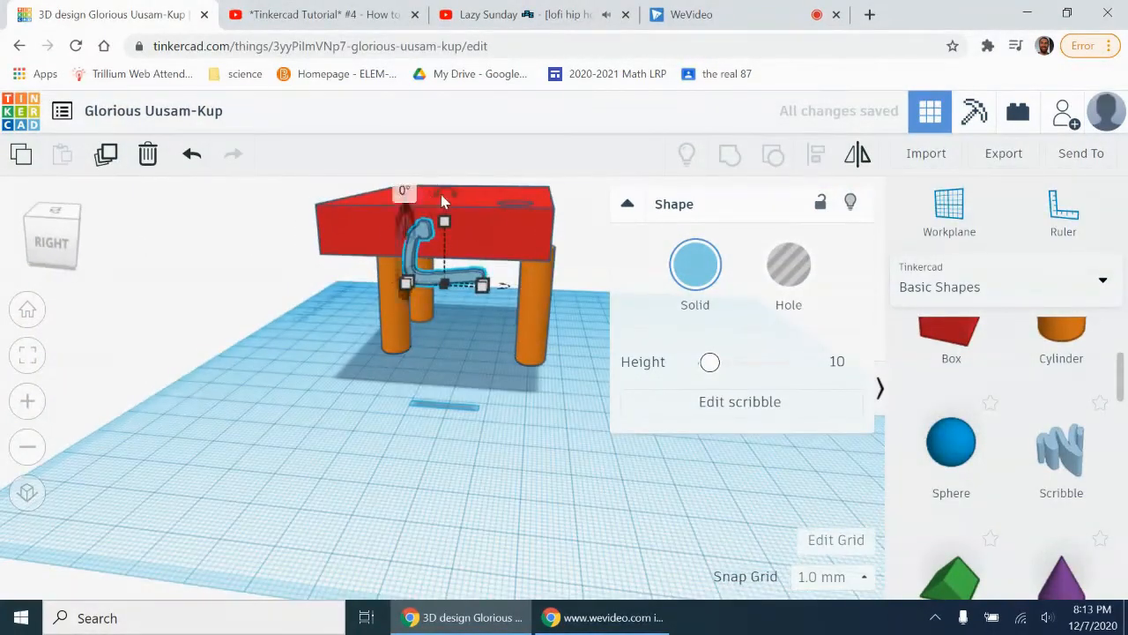
mouse_move(445, 194)
left_mouse_down()
mouse_move(405, 222)
mouse_move(402, 244)
left_mouse_up()
Step: Stretch the upright hook to a height of 20 mm
mouse_move(61, 243)
left_mouse_down()
mouse_move(46, 232)
mouse_move(35, 240)
left_mouse_up()
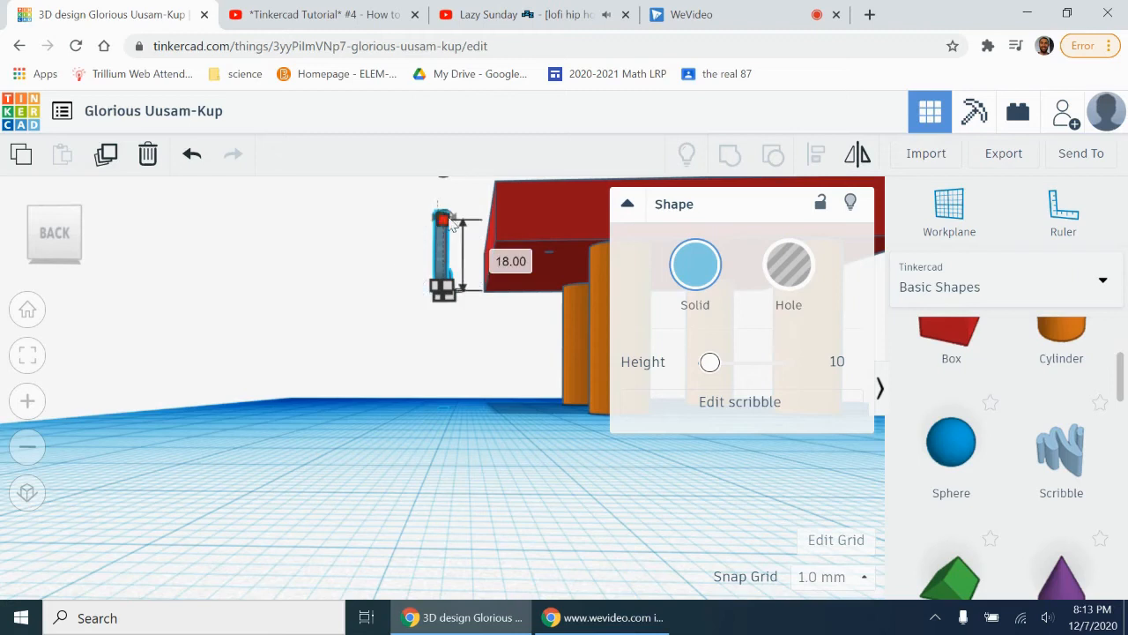
left_click(33, 447)
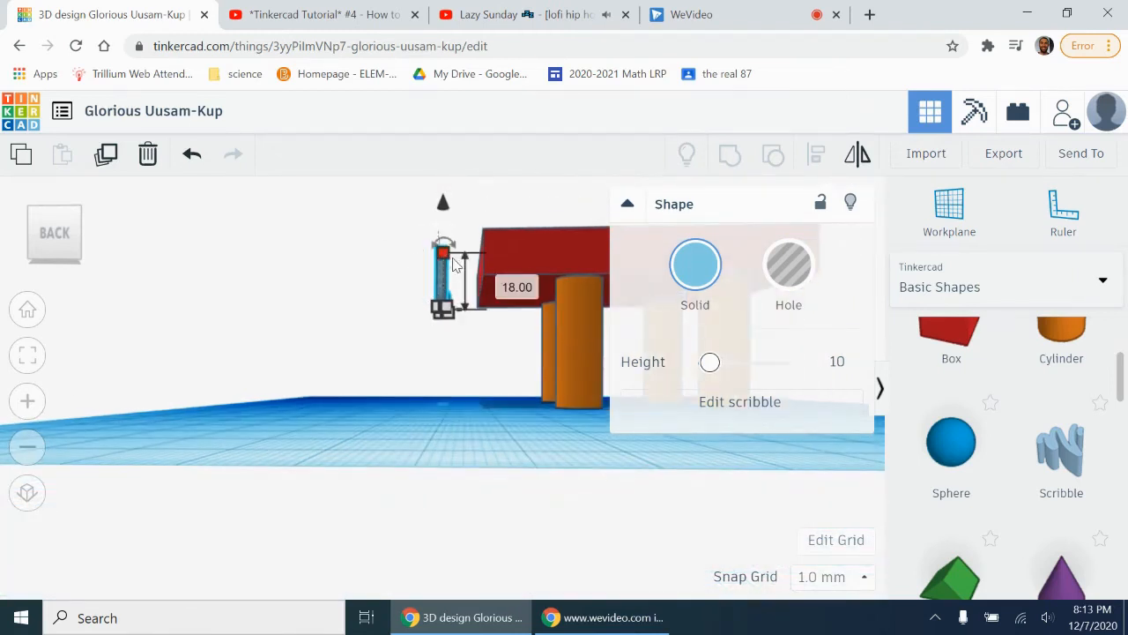
left_click_drag(452, 253, 443, 246)
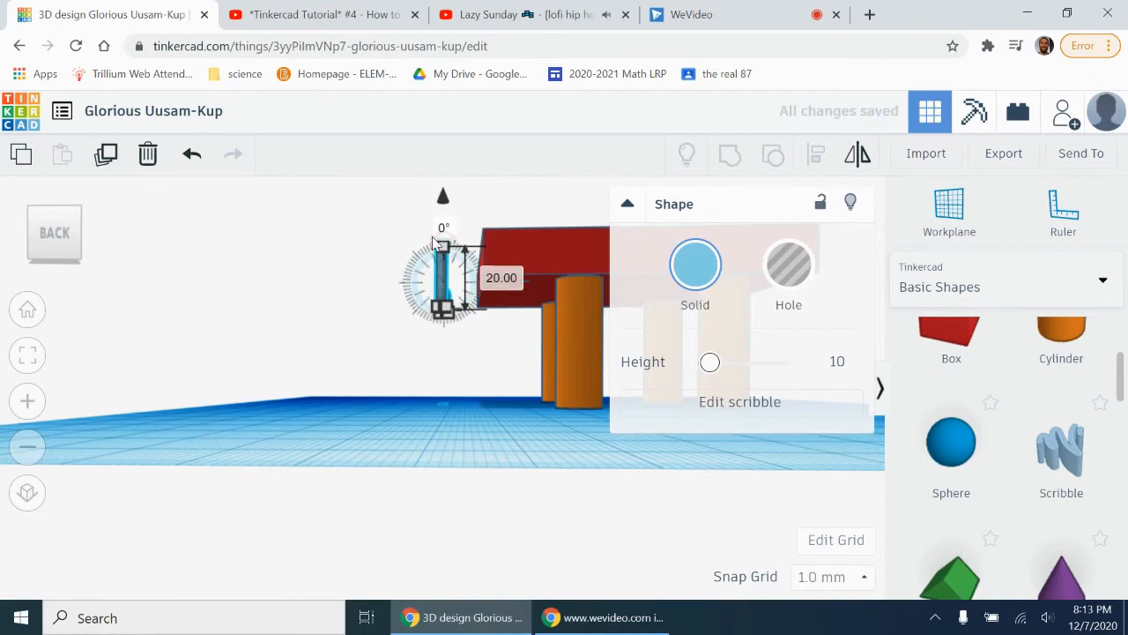
Step: Tilt the hook by -2° and turn it 92° about its vertical axis so it faces outward from the table
left_click_drag(58, 261, 82, 261)
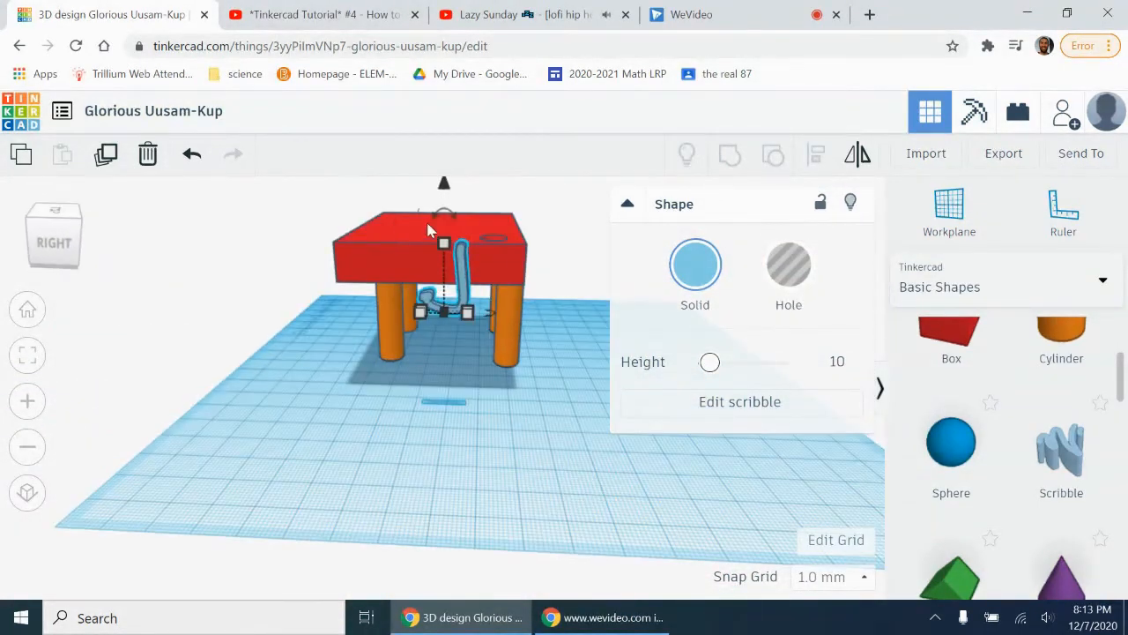
left_click_drag(429, 214, 417, 256)
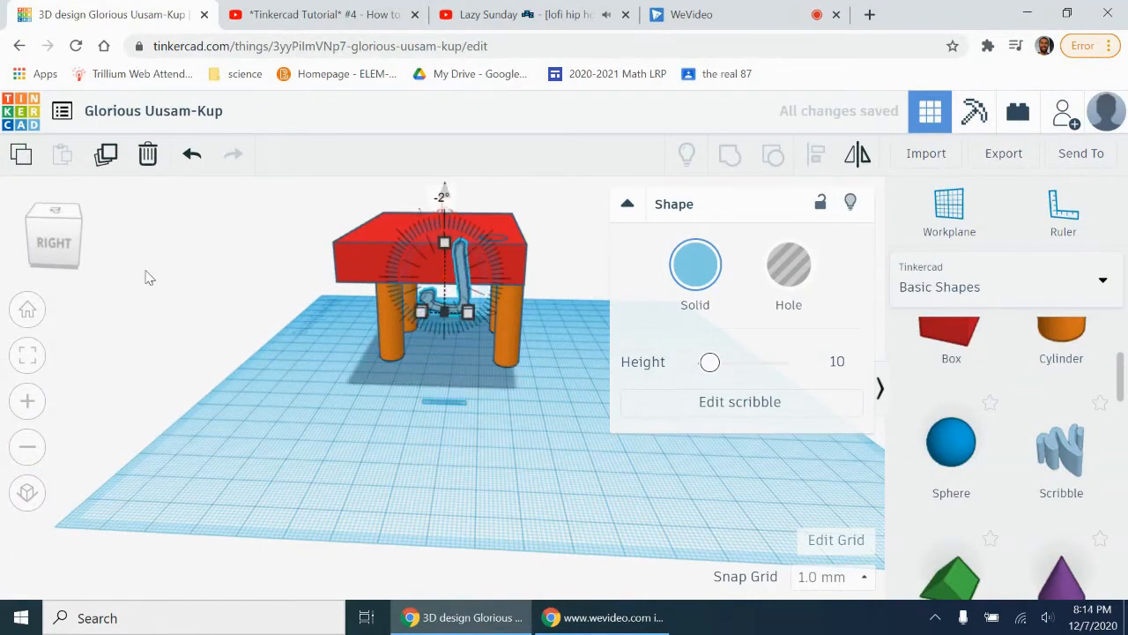
left_click(57, 261)
mouse_move(445, 359)
left_mouse_down()
mouse_move(444, 335)
mouse_move(416, 398)
left_mouse_up()
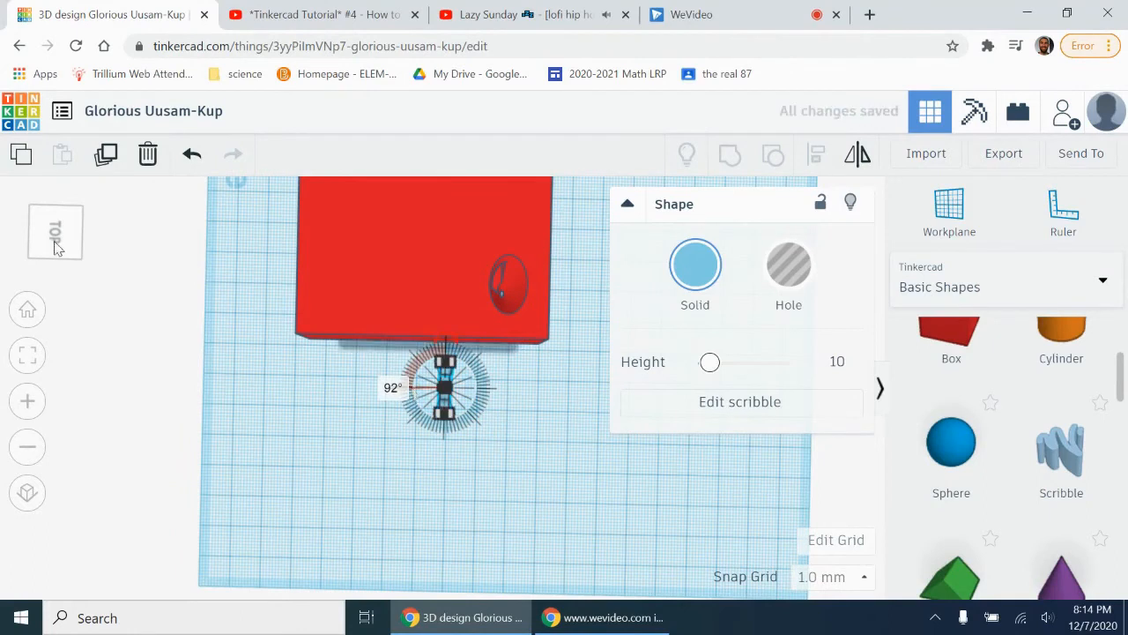
Step: Undo the trial resize of the hook and move it against the tabletop's right side
left_click(42, 235)
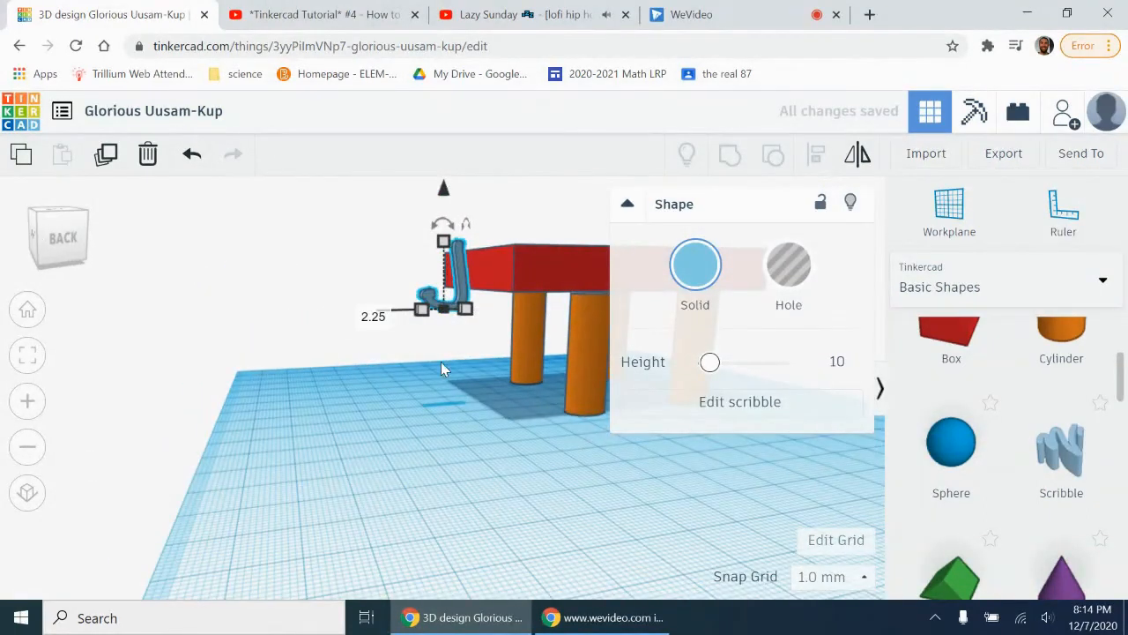
mouse_move(424, 315)
left_mouse_down()
mouse_move(438, 310)
mouse_move(410, 303)
left_mouse_up()
left_click(192, 154)
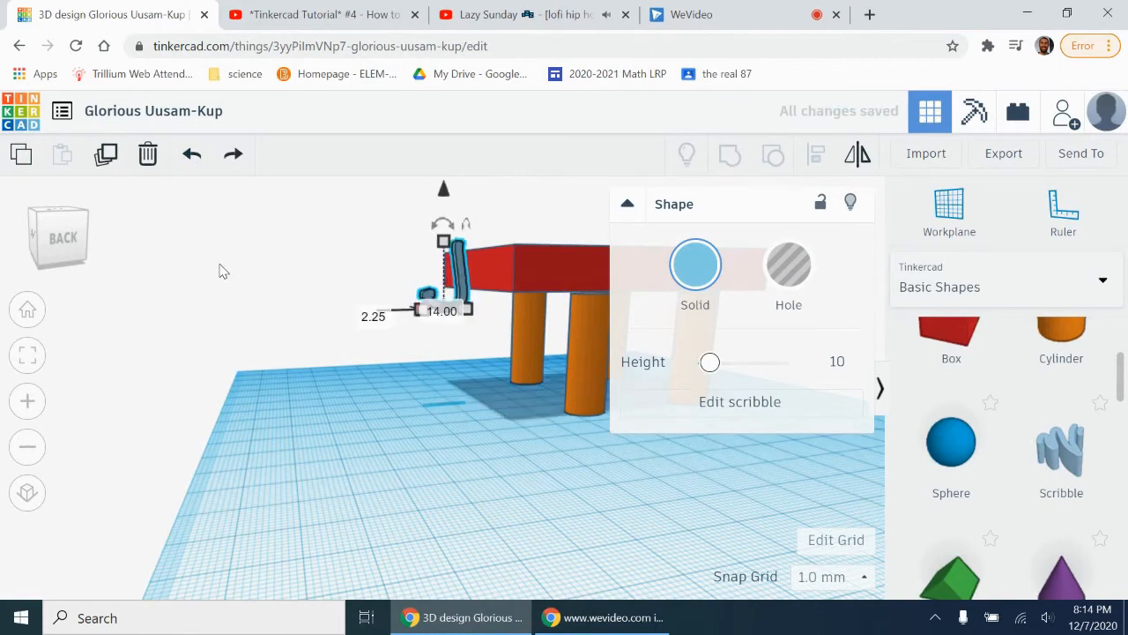
left_click(49, 252)
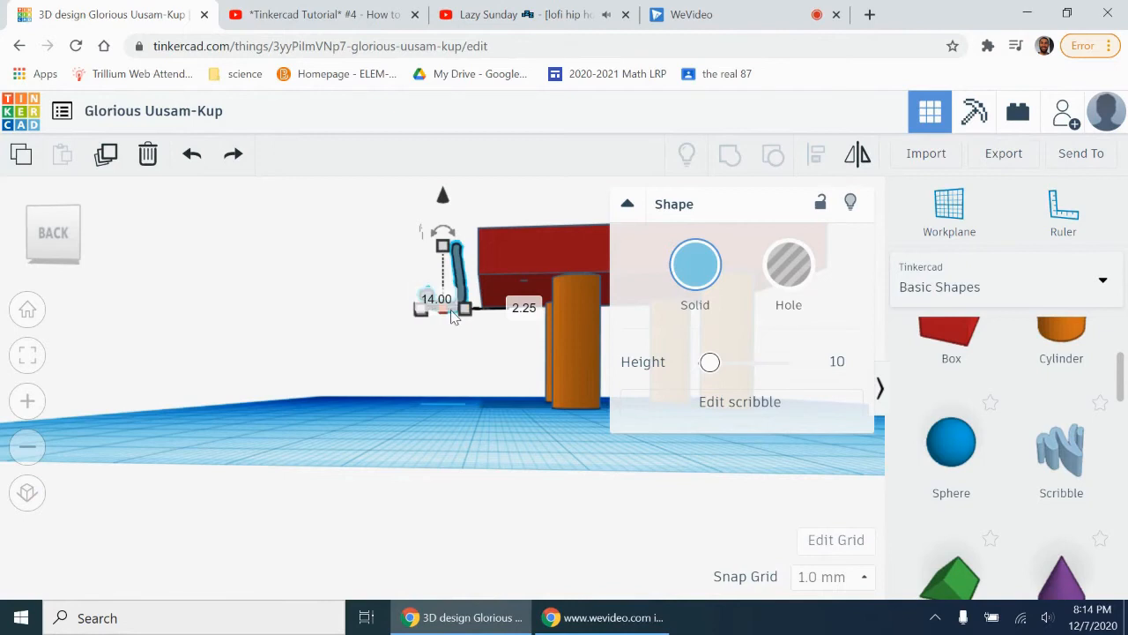
left_click_drag(450, 255, 480, 246)
left_click(56, 238)
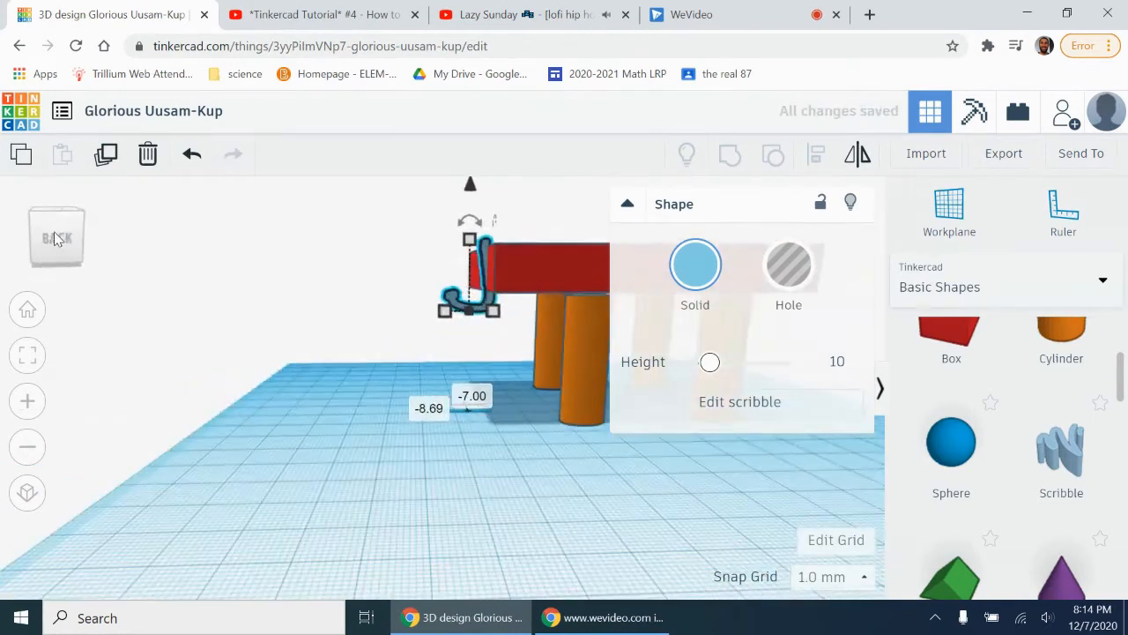
Step: Adjust the hook's size and lower it beneath the tabletop's right edge, undoing the last resize
mouse_move(472, 322)
left_mouse_down()
mouse_move(456, 315)
mouse_move(466, 312)
left_mouse_up()
left_click_drag(479, 194, 479, 201)
left_click(57, 247)
left_click_drag(56, 243, 100, 237)
mouse_move(406, 320)
left_mouse_down()
mouse_move(438, 313)
mouse_move(459, 326)
left_mouse_up()
left_click(192, 158)
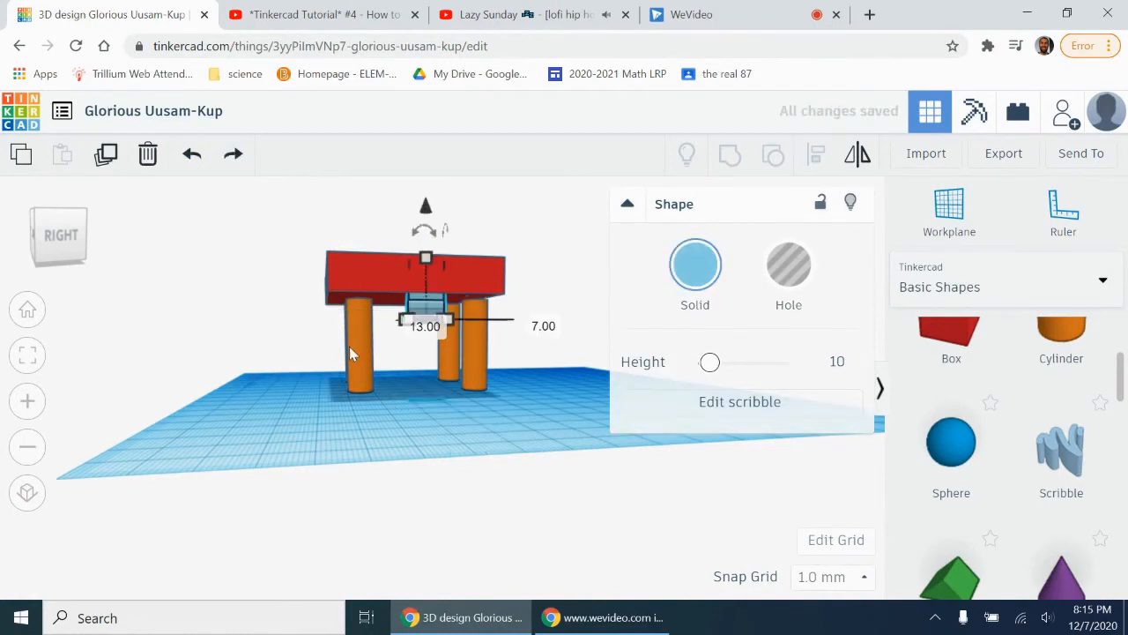
Step: Shrink the hook's footprint to about 5 by 5 mm under the tabletop's right edge
left_click(58, 235)
left_click_drag(402, 346, 424, 326)
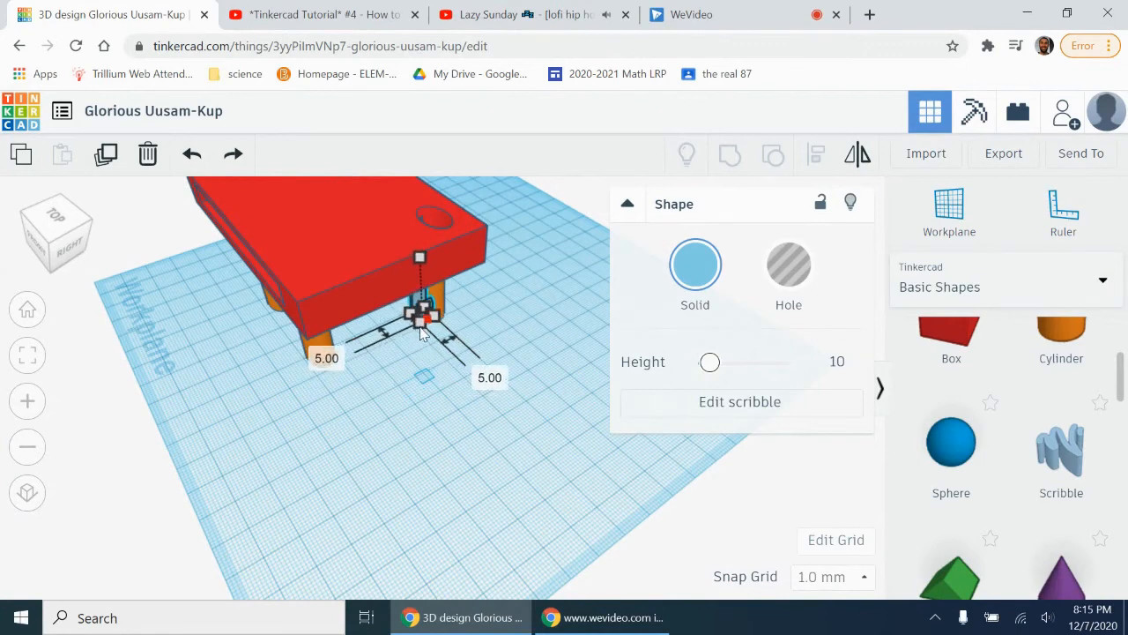
left_click(64, 242)
Step: Undo the misplaced hook move, duplicate the hook, and place the copy about 12 mm toward the table's front
left_click(463, 432)
left_click(415, 309)
mouse_move(421, 314)
left_mouse_down()
mouse_move(435, 285)
mouse_move(382, 319)
left_mouse_up()
left_click(191, 155)
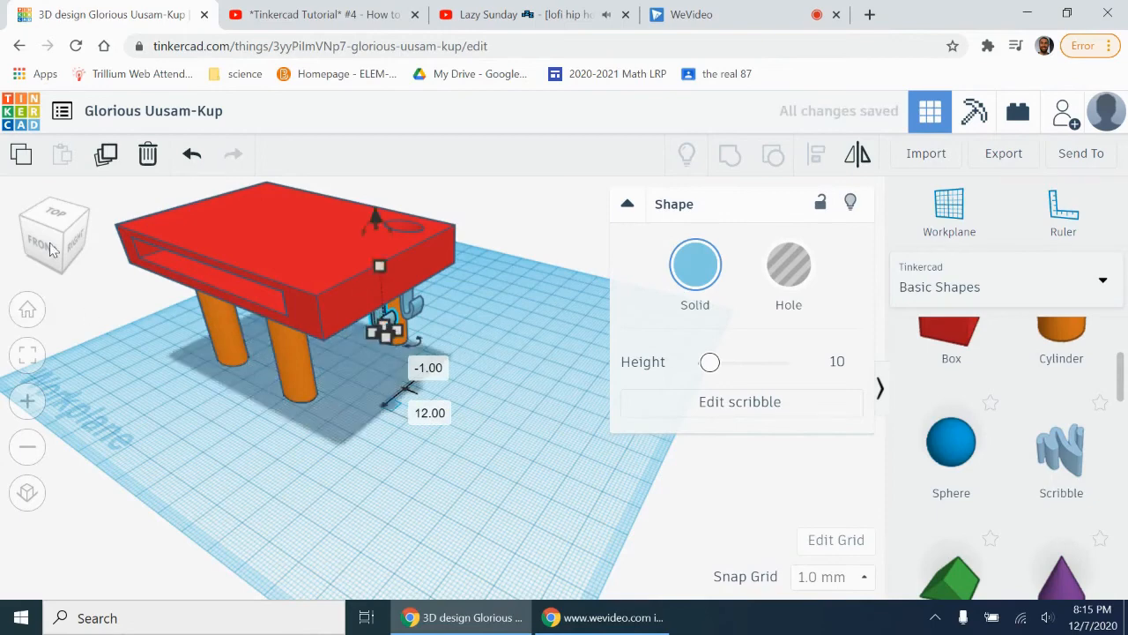
left_click(50, 248)
left_click_drag(55, 247, 42, 270)
left_click(24, 451)
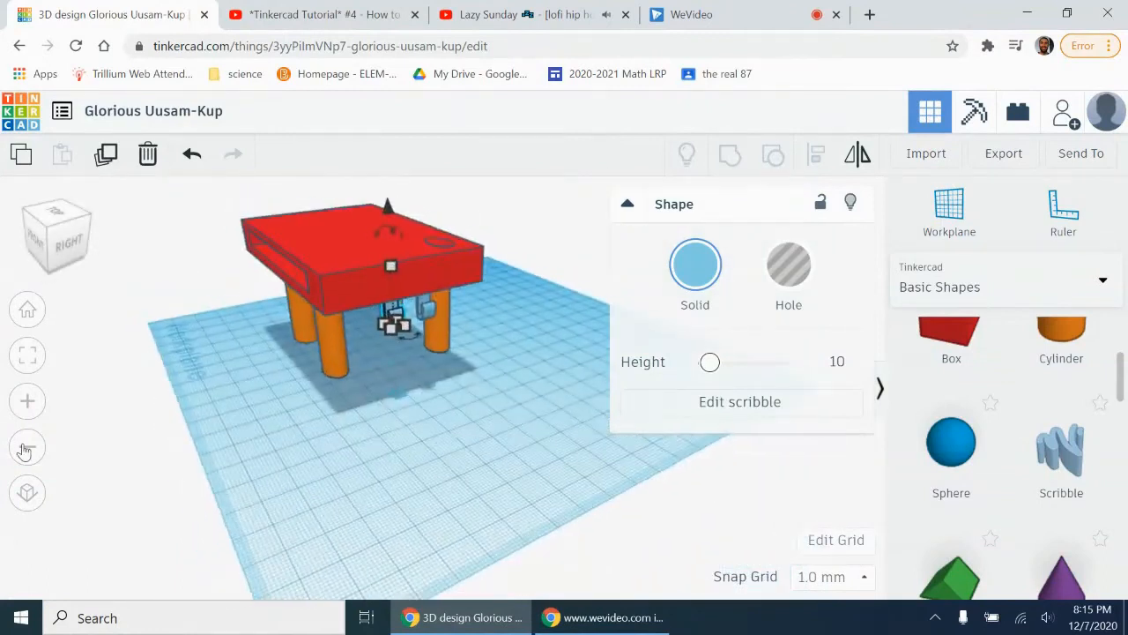
left_click(23, 451)
Step: Switch to YouTube and look through the page of the Tinkercad tutorial on moving, rotating, and aligning objects
left_click(607, 617)
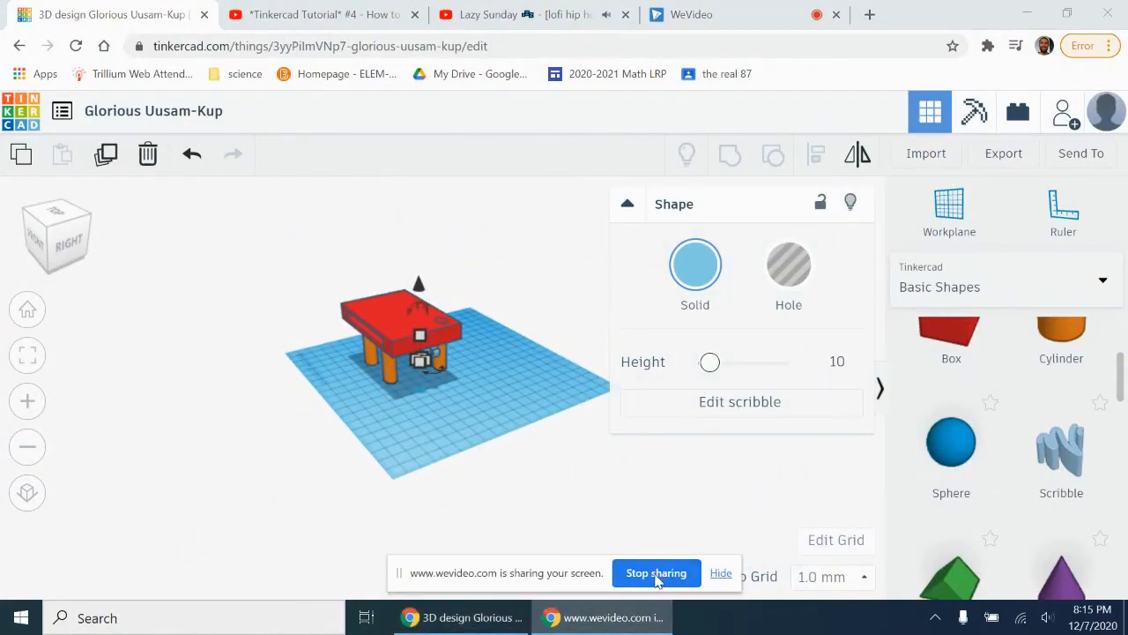
left_click(344, 15)
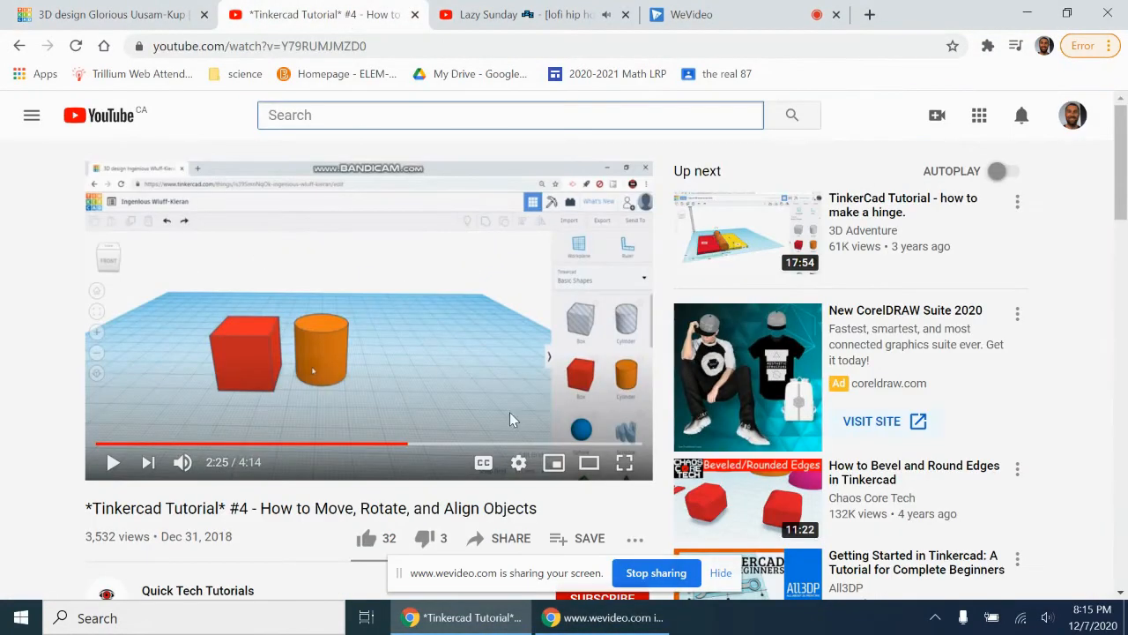
scroll(511, 420, "down", 5)
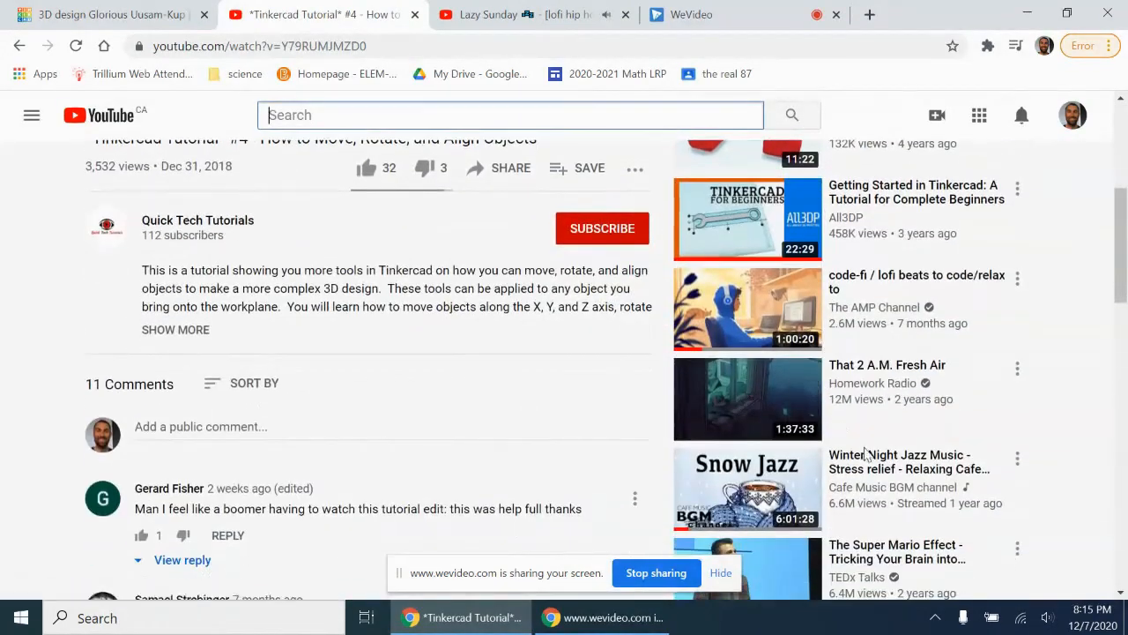
scroll(867, 453, "down", 5)
scroll(866, 453, "up", 7)
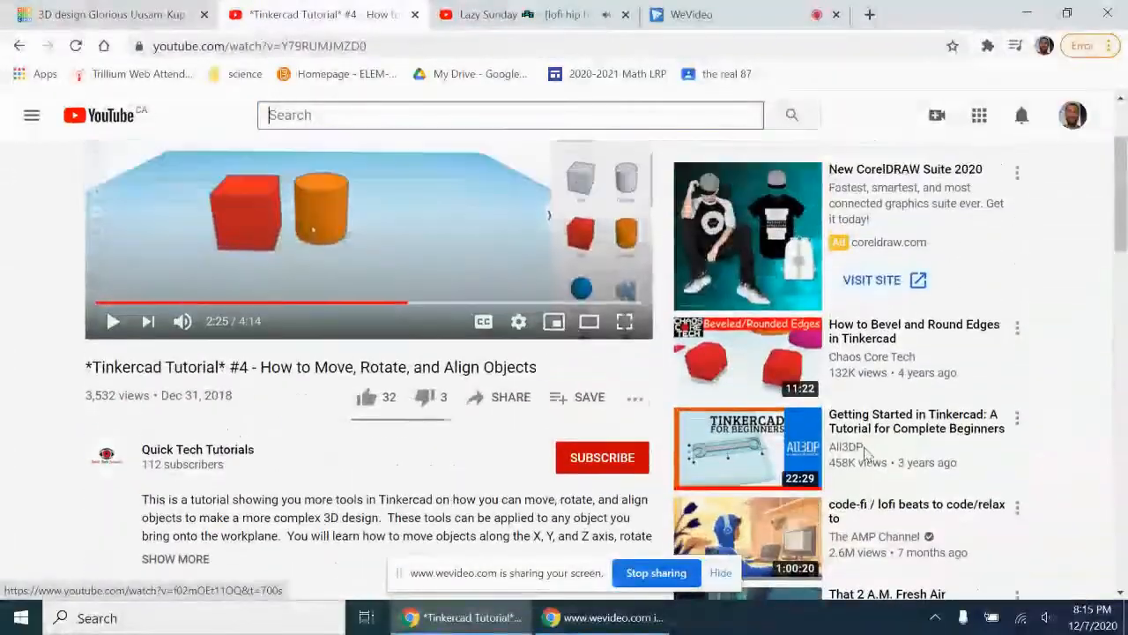
scroll(866, 453, "up", 2)
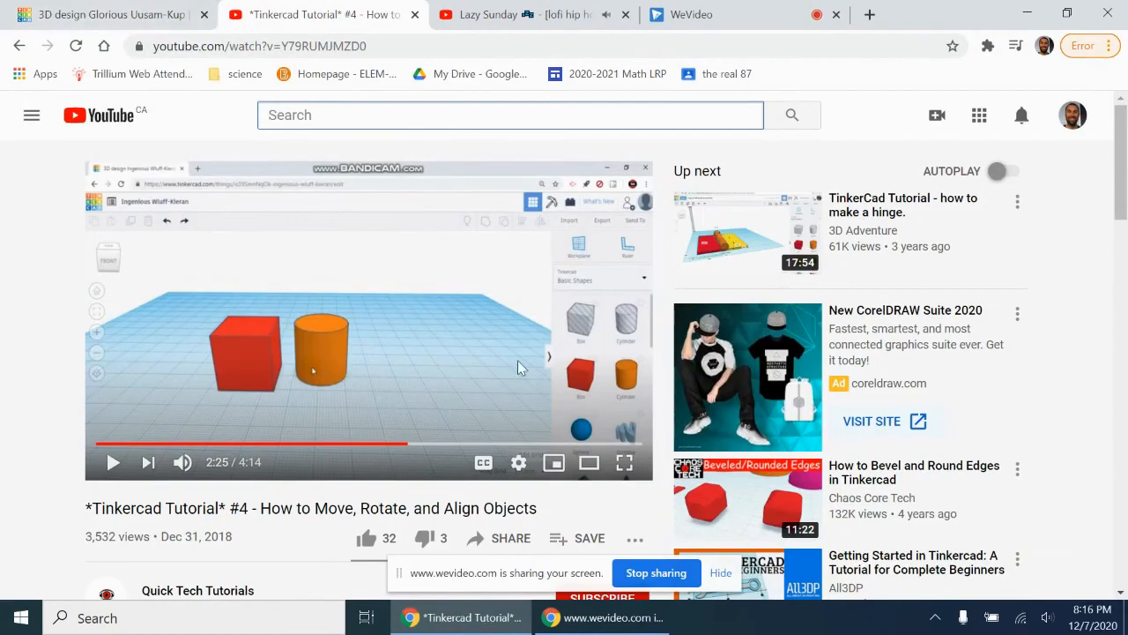
left_click(767, 15)
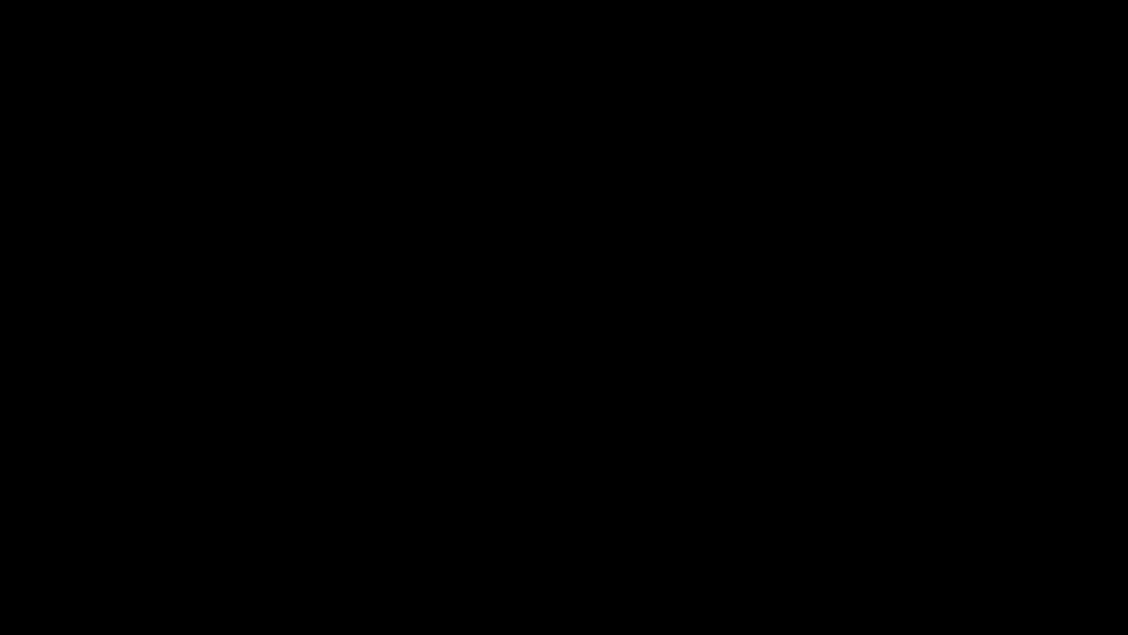